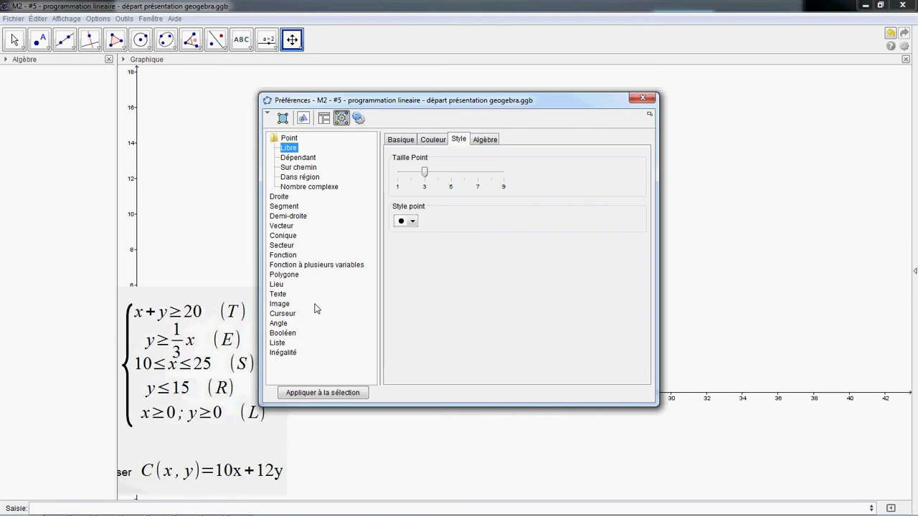
Step: Set the default style for inequalities to inverted filling with hatching (Hachures) at a spacing of 20
left_click(291, 354)
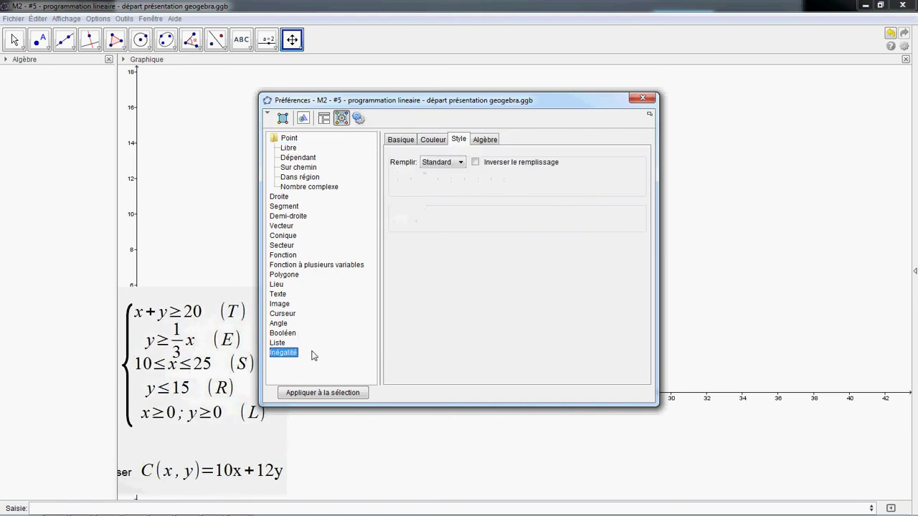
left_click(475, 162)
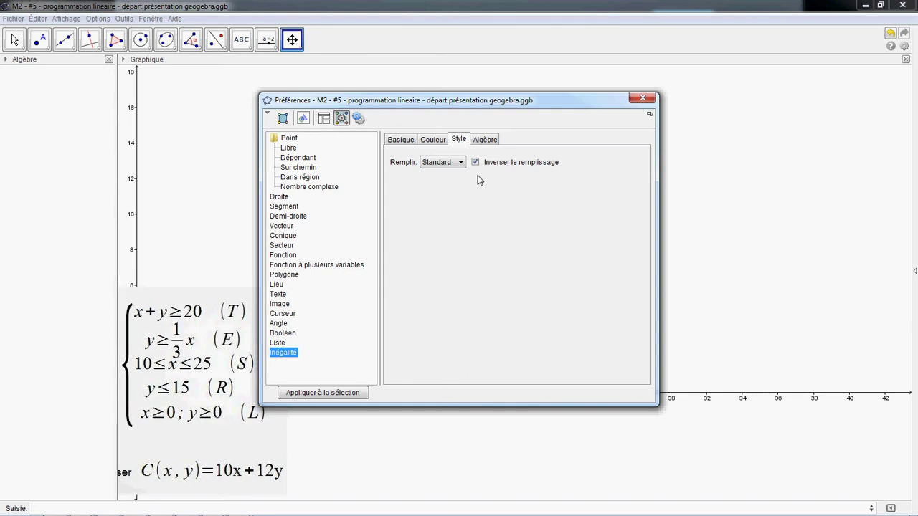
left_click(462, 162)
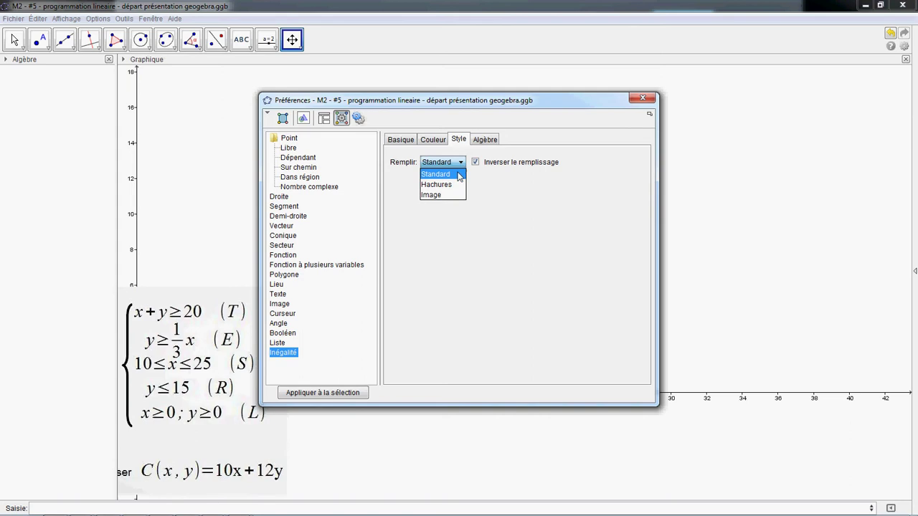
left_click(456, 185)
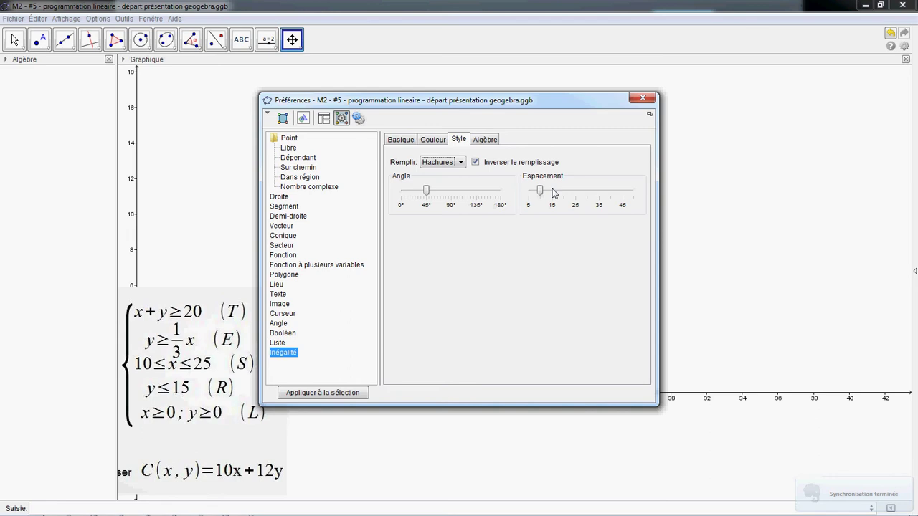
left_click_drag(553, 190, 564, 192)
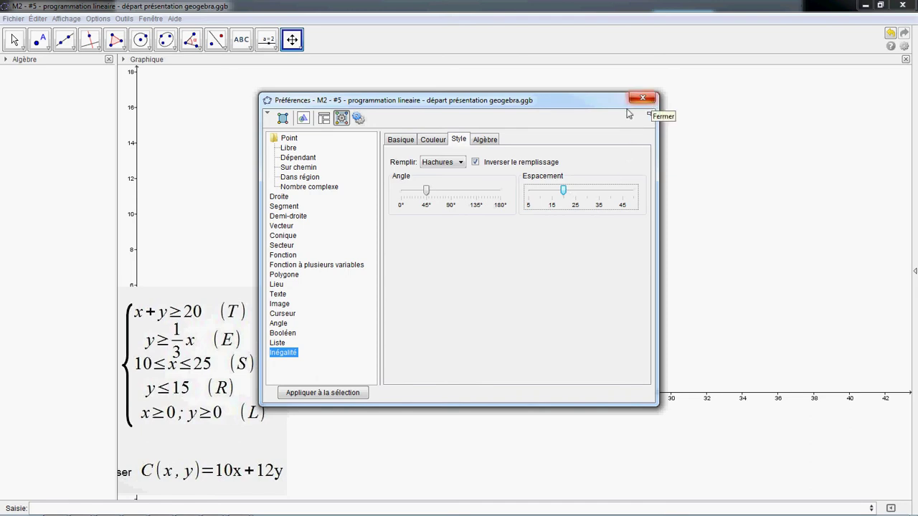
Step: Reduce the default fill opacity of inequalities to about 15 and close the preferences
left_click(441, 144)
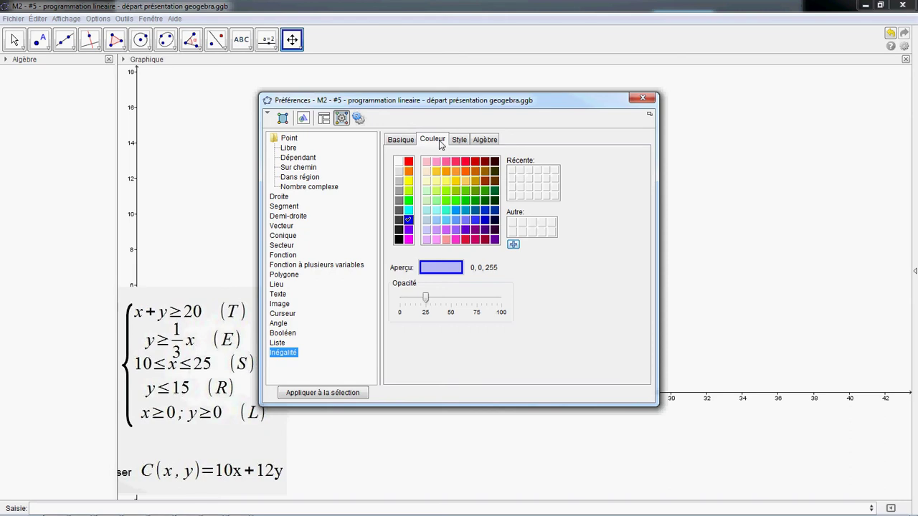
left_click(414, 302)
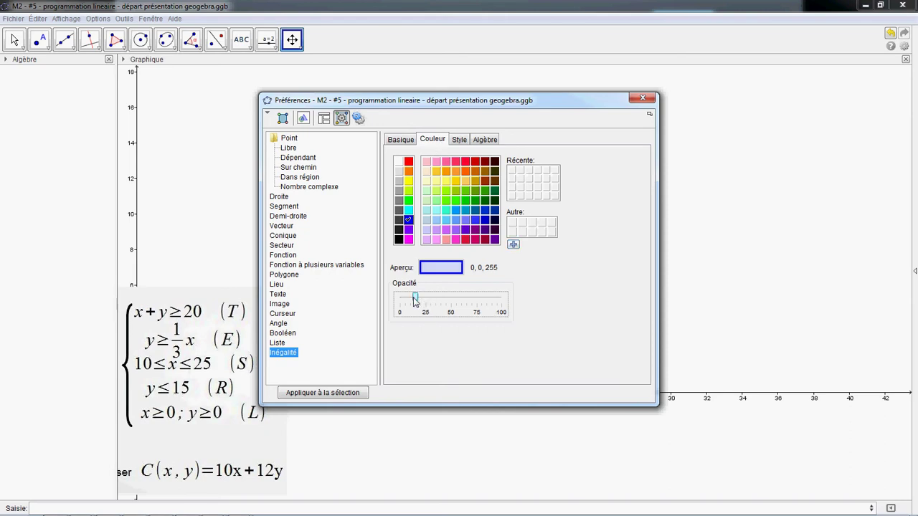
left_click(646, 98)
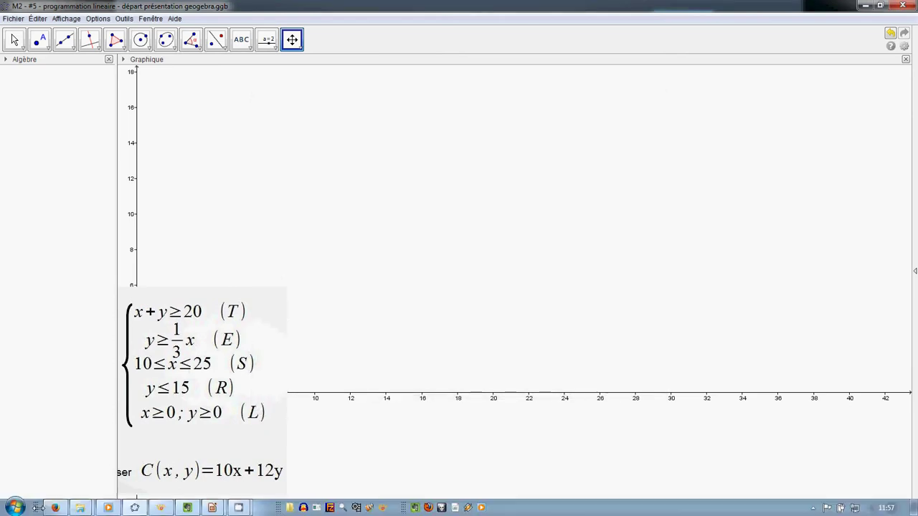
Step: Enter the first two constraints as inequalities T: x+y>=20 and E: y>=1/3*x
left_click(52, 507)
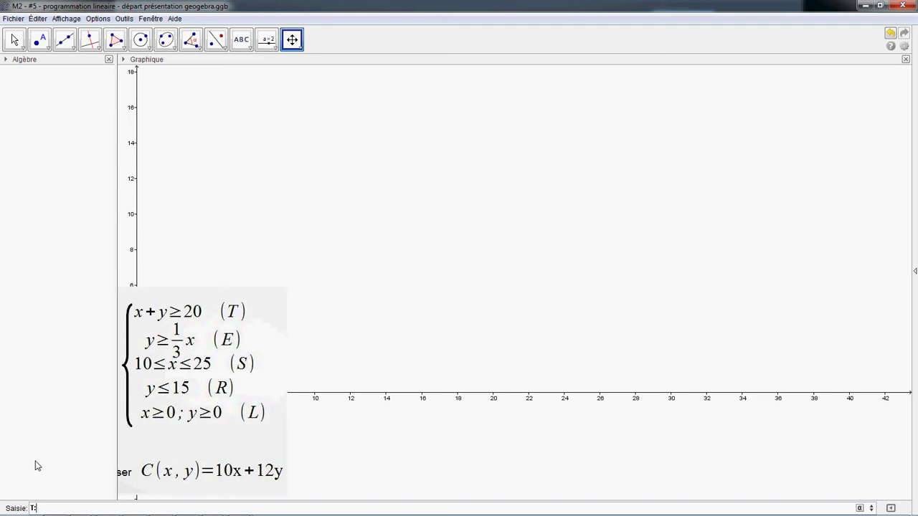
type("+y>=20")
key("Return")
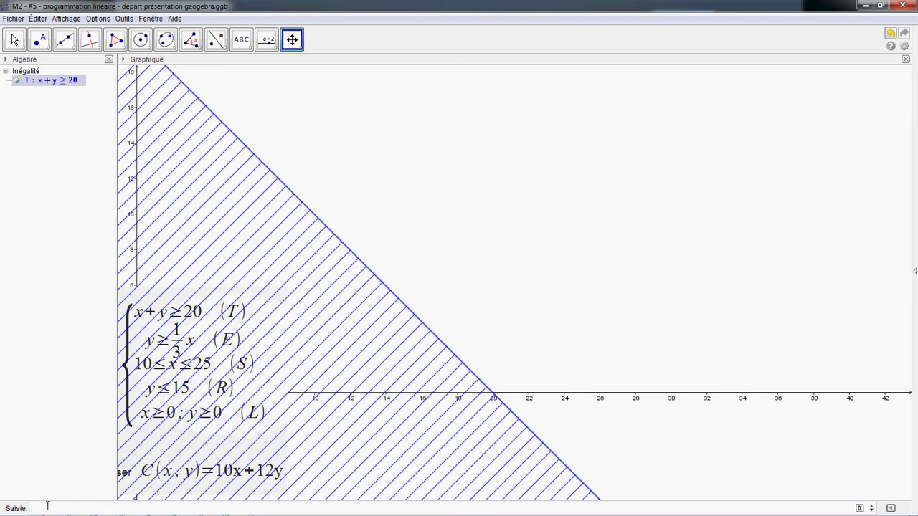
type("E:y>=1/3*x")
key("Return")
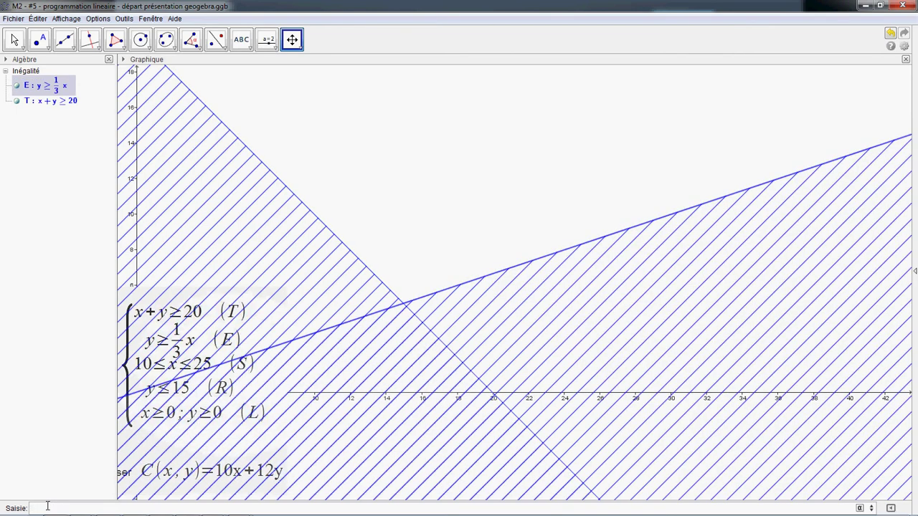
Step: Add the constraints S: 10≤x<=25 and R: y<=15 as inequalities
type("S:10≤x<=25")
key("Return")
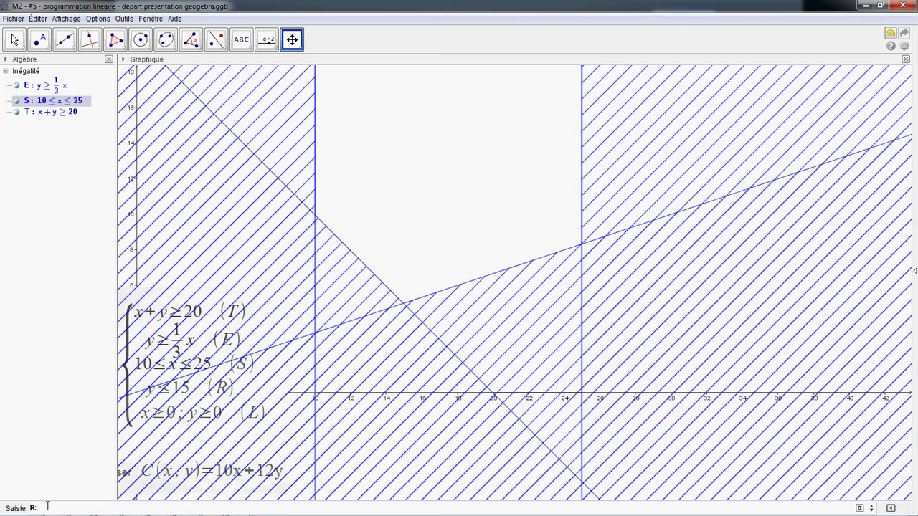
type("R:y<=15")
key("Return")
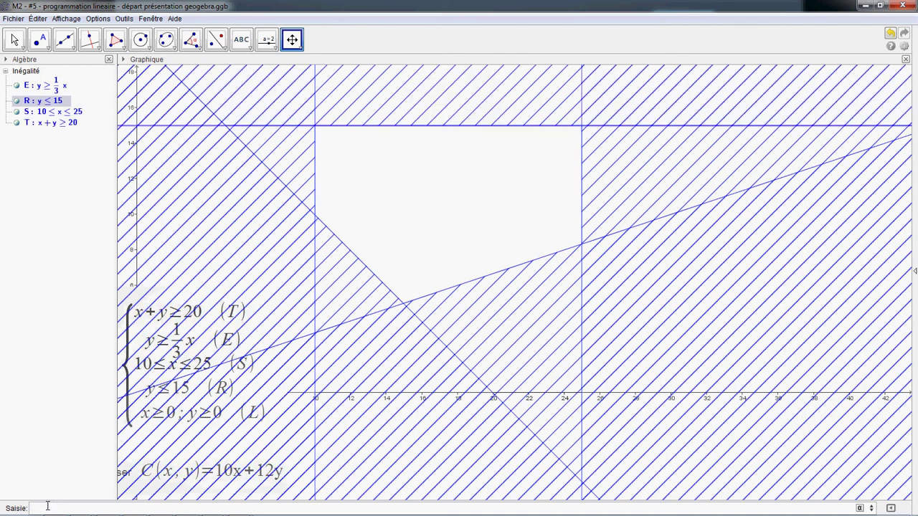
Step: Add the non-negativity constraints L_1: x>=0 and L_2: y>=0
type("L_")
type("1:x>=0")
key("Return")
type("L_2")
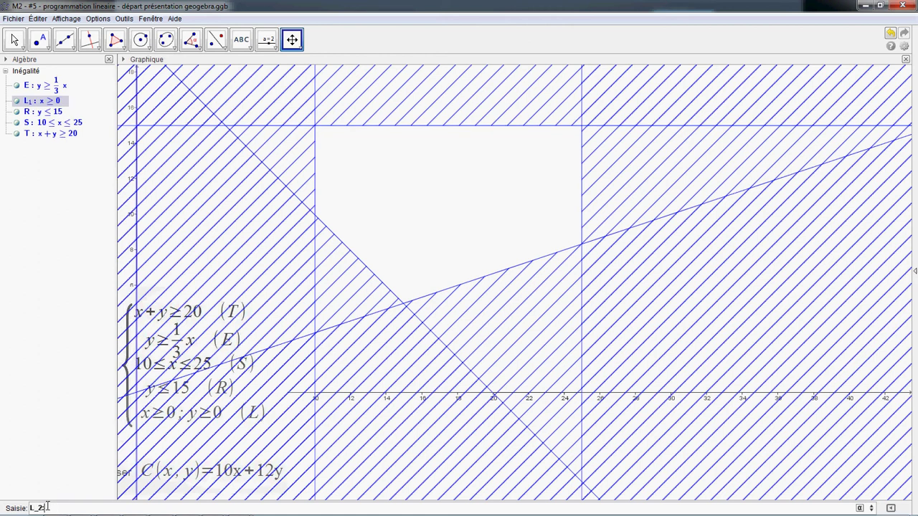
type(":y>=0")
key("Return")
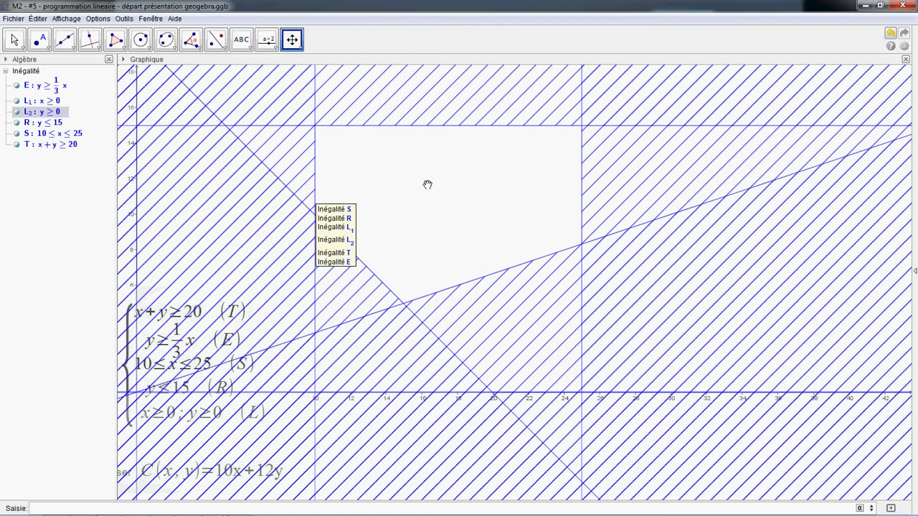
Step: Display labels showing name and value (Nom & Valeur) for all six inequalities at once
left_click(16, 40)
left_click(58, 86)
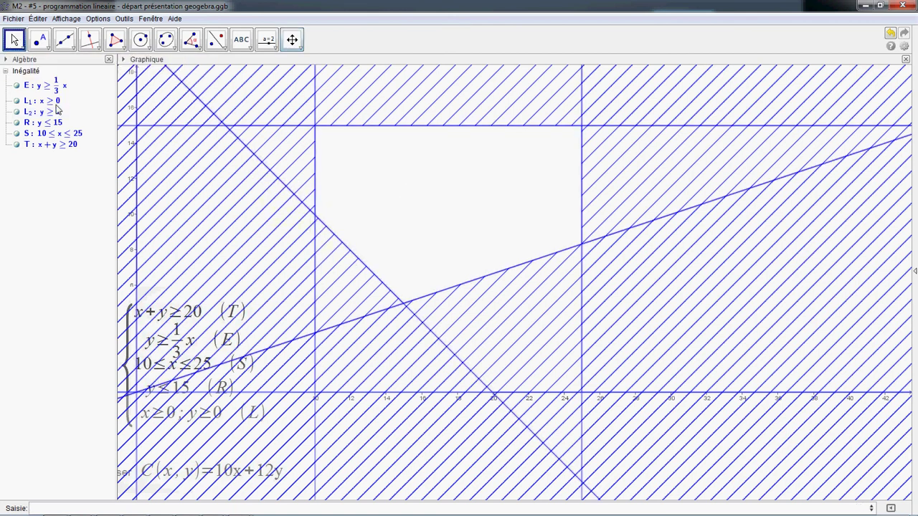
left_click(57, 146, "shift")
right_click(59, 123)
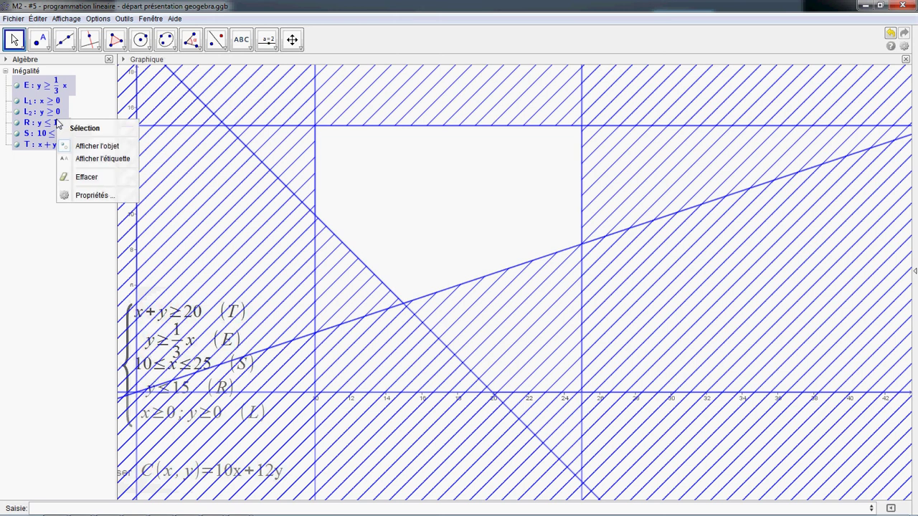
left_click(90, 194)
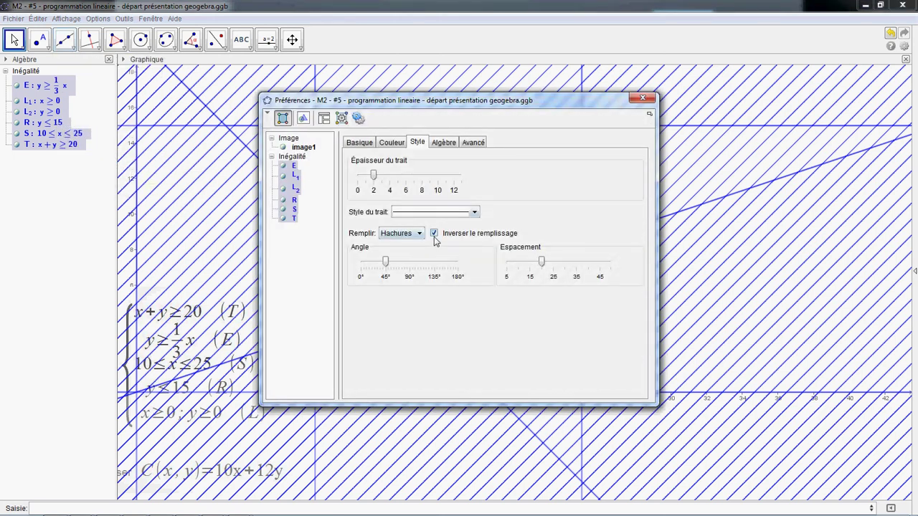
left_click(362, 144)
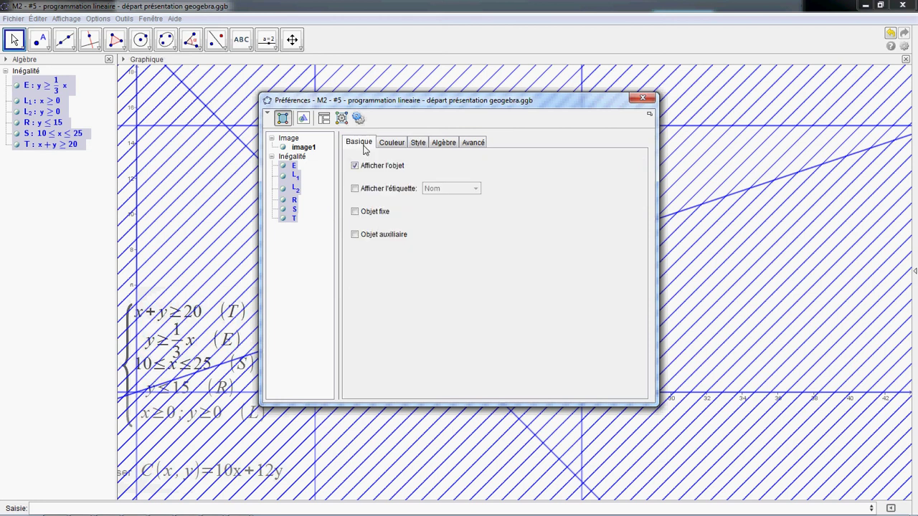
left_click(354, 189)
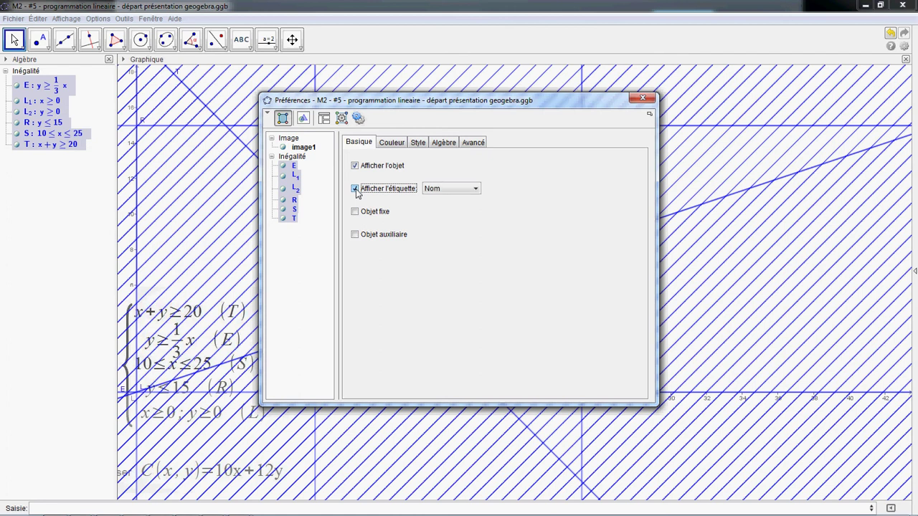
left_click(445, 189)
left_click(450, 212)
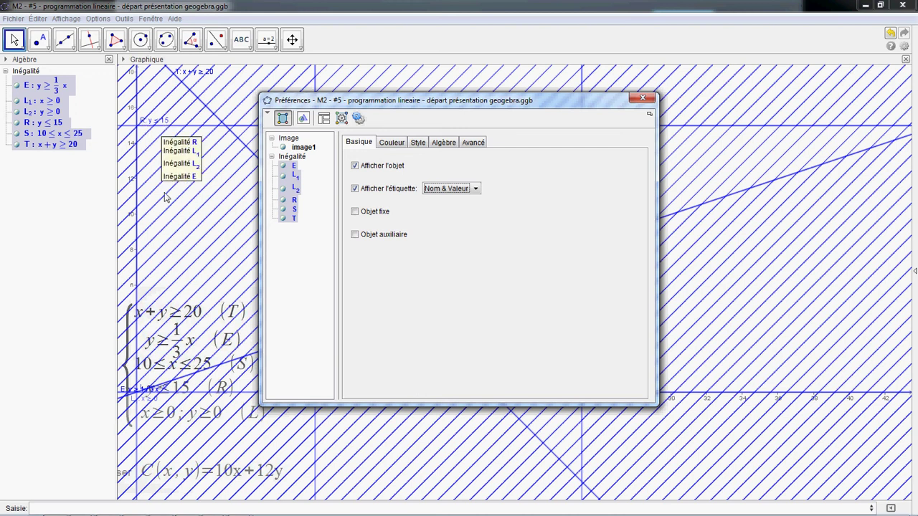
left_click(647, 100)
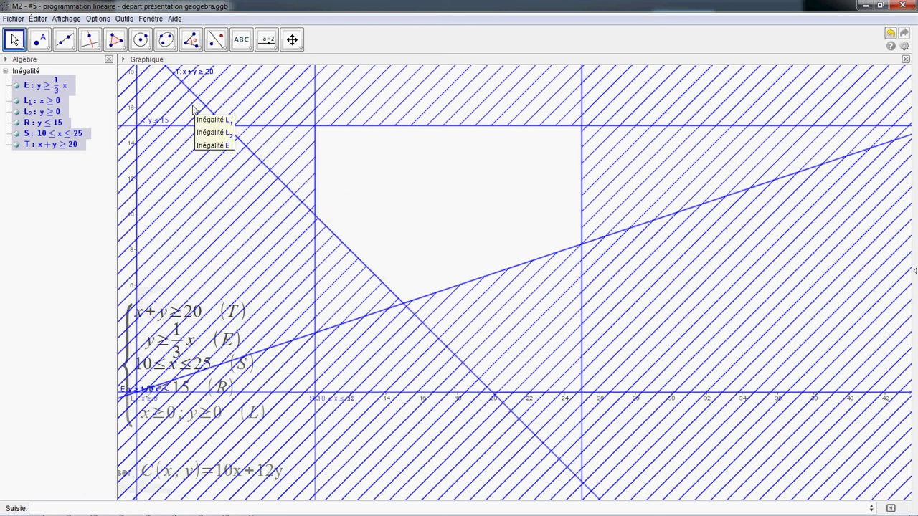
Step: Show the spreadsheet view (Tableur) alongside the graph and undo the last action
left_click(124, 20)
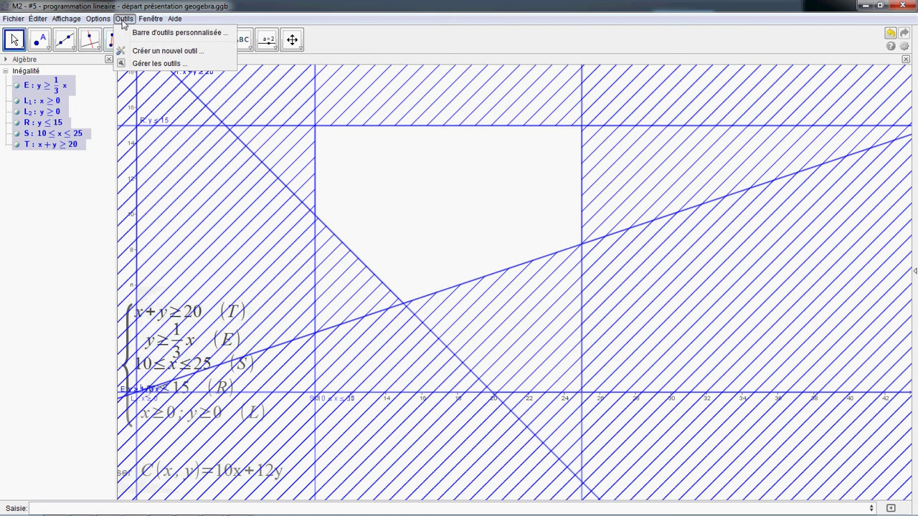
mouse_move(67, 18)
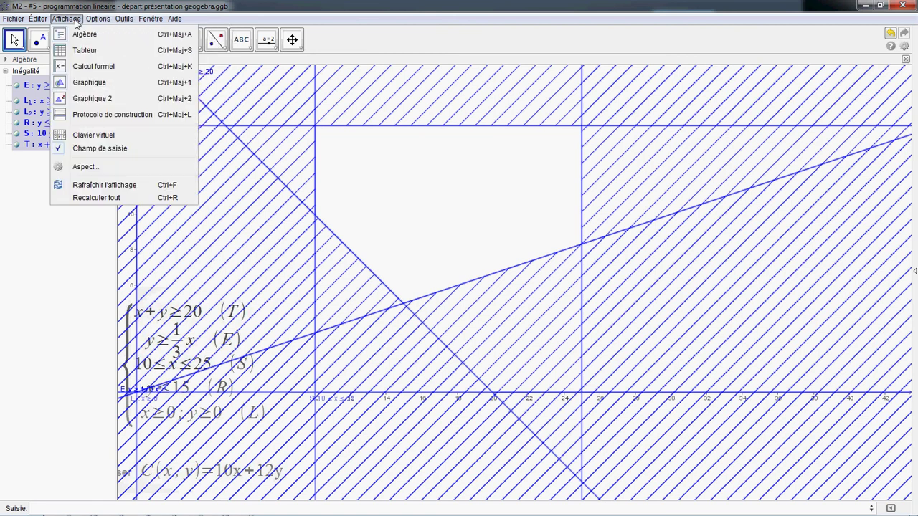
left_click(81, 50)
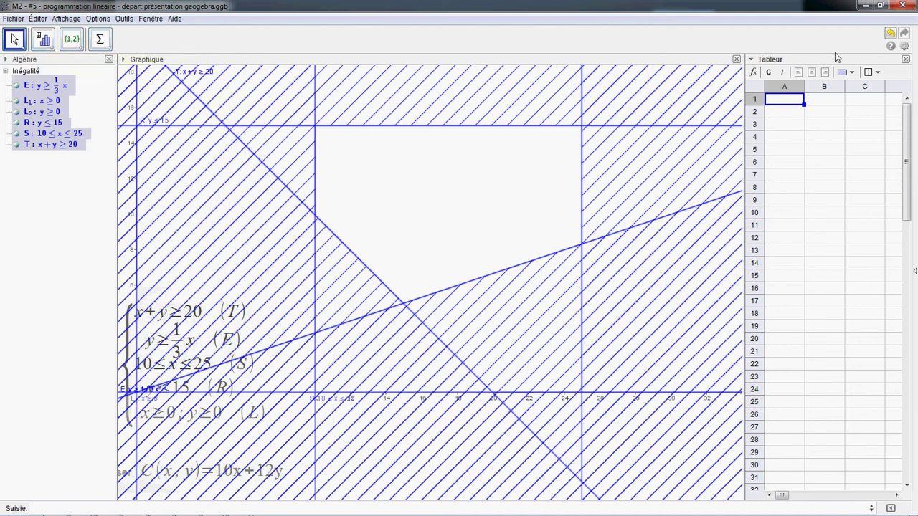
left_click(893, 38)
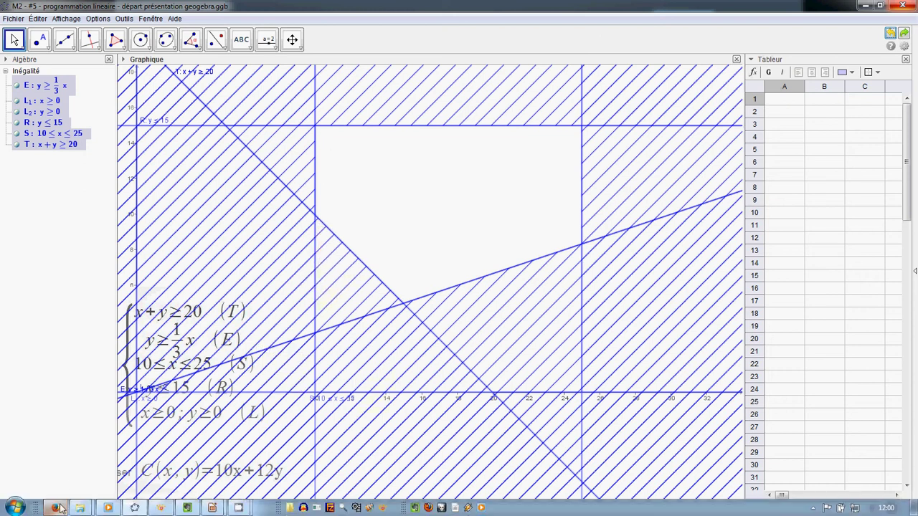
Step: Create point A as Intersection[y=1/3*x, x+y=20], the lowest vertex of the feasible region
left_click(54, 507)
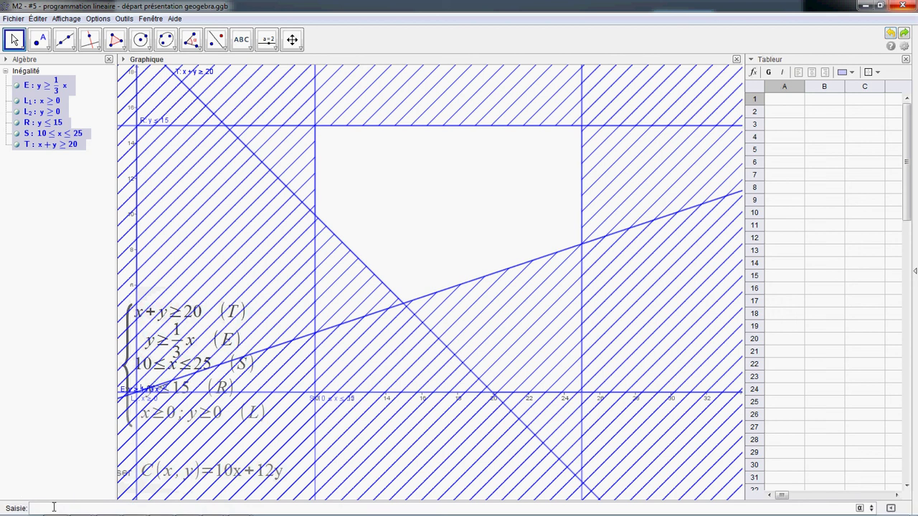
type("A=inters")
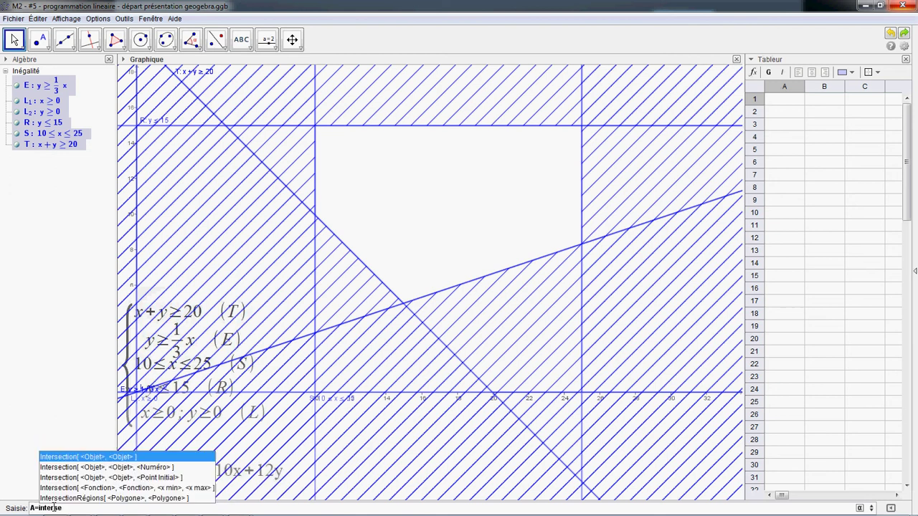
type("ec")
key("Return")
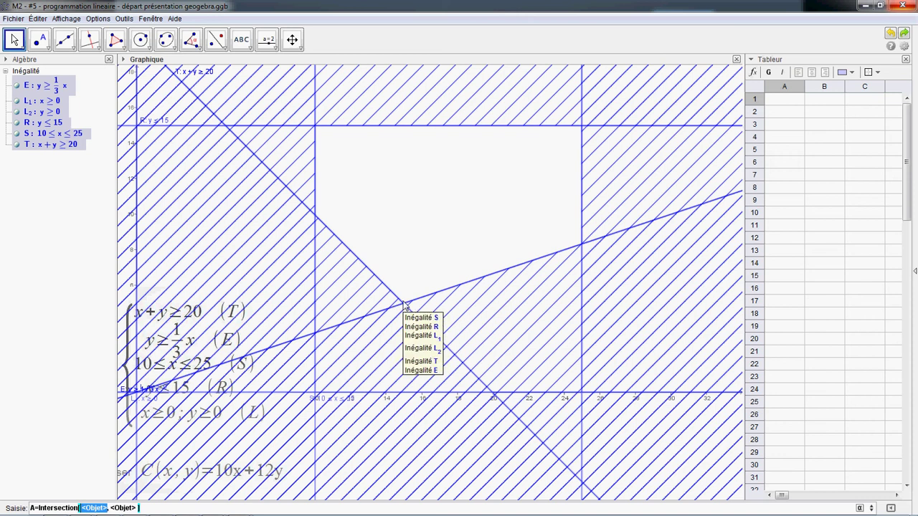
type("y=1/3*x")
key("Tab")
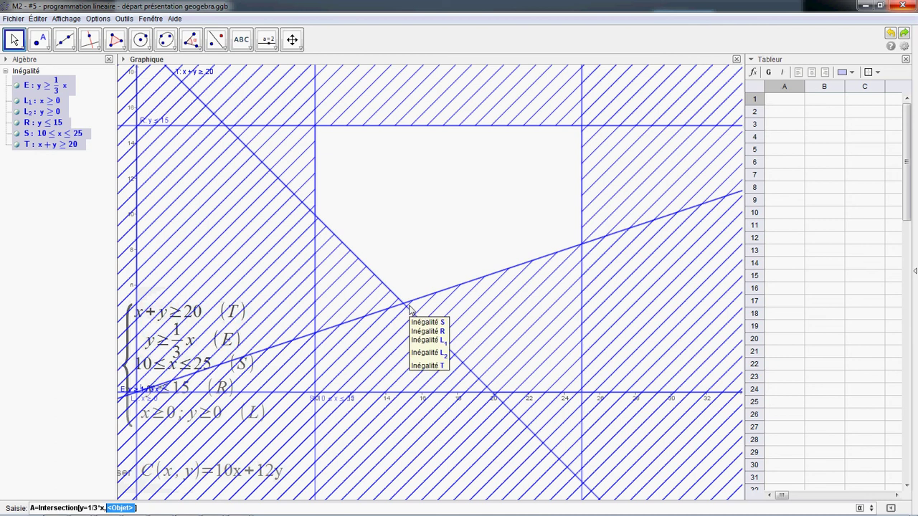
type("x+y=20")
key("Return")
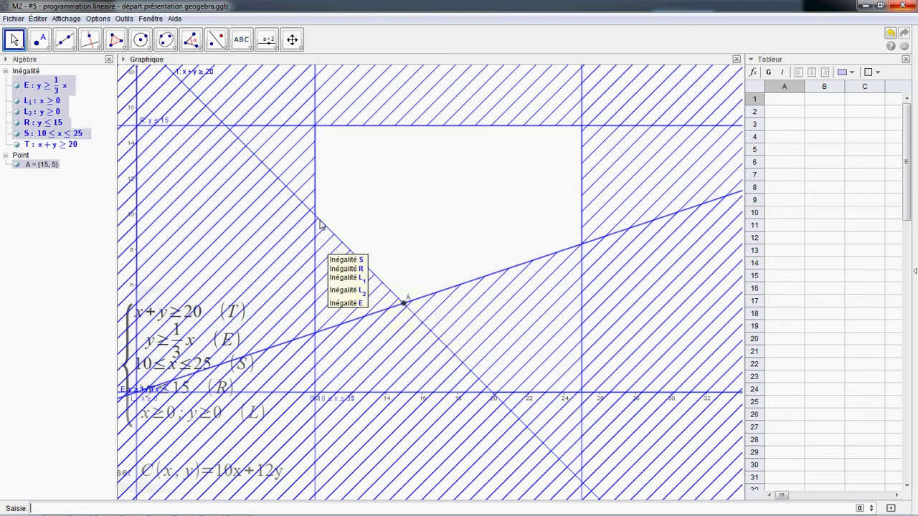
Step: Create point B as Intersection[x=10, x+y=20] at the next vertex of the feasible region
type("B=inter")
key("Down")
key("Return")
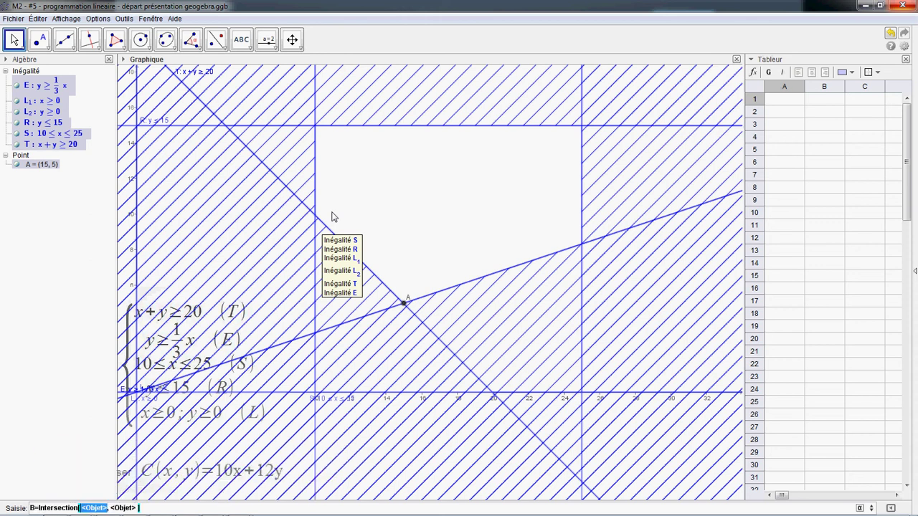
type("x=10")
key("Tab")
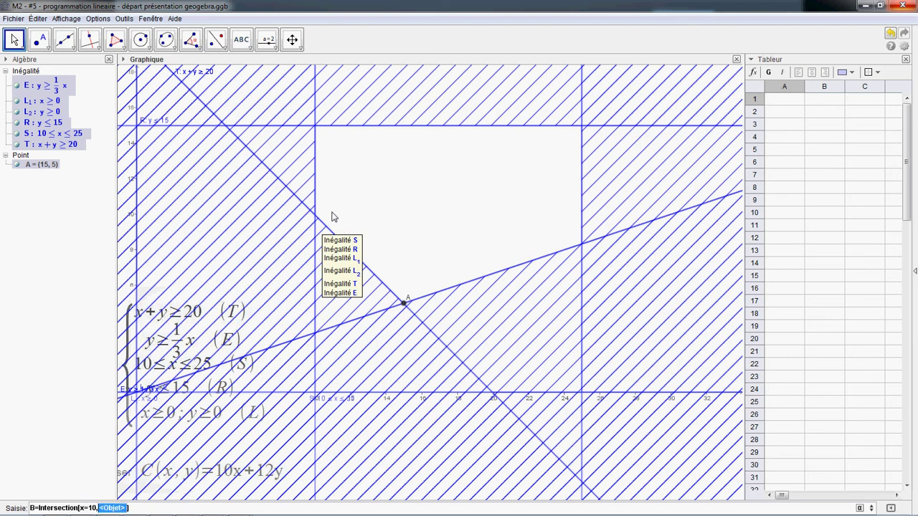
type("x+y=20")
key("Return")
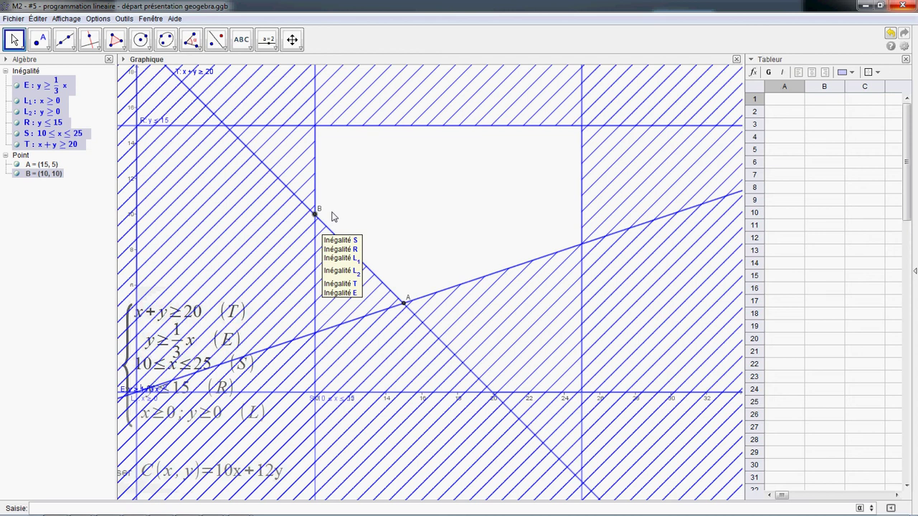
Step: Create point C as Intersection[y=15, x=10], the upper vertex of the feasible region above B
type("C=inte")
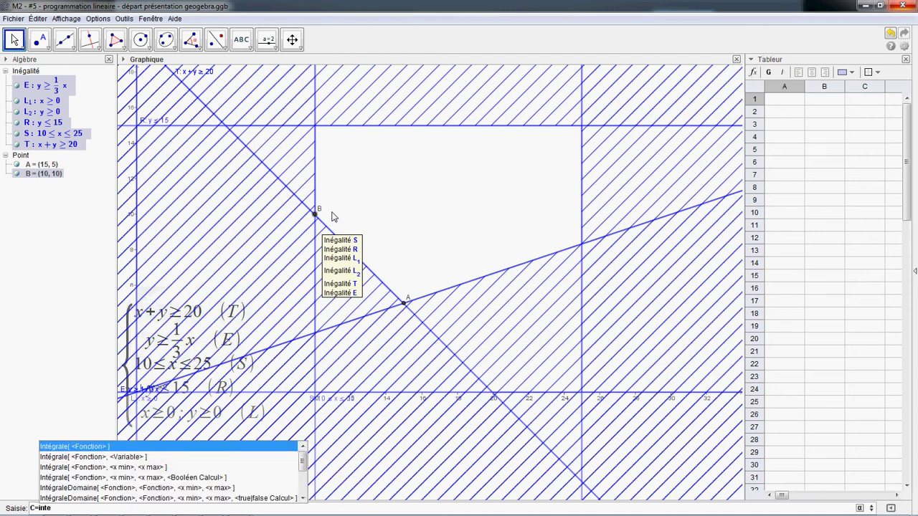
type("rs")
key("Down")
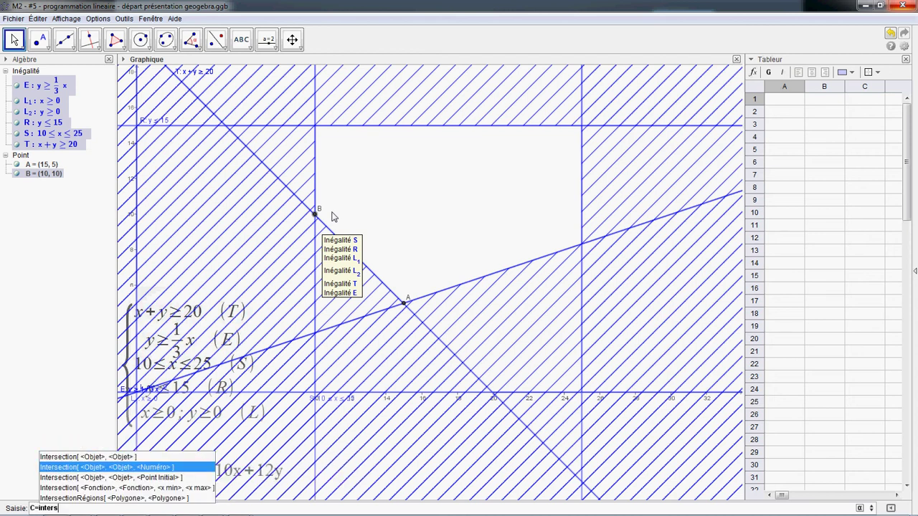
key("Up")
key("Return")
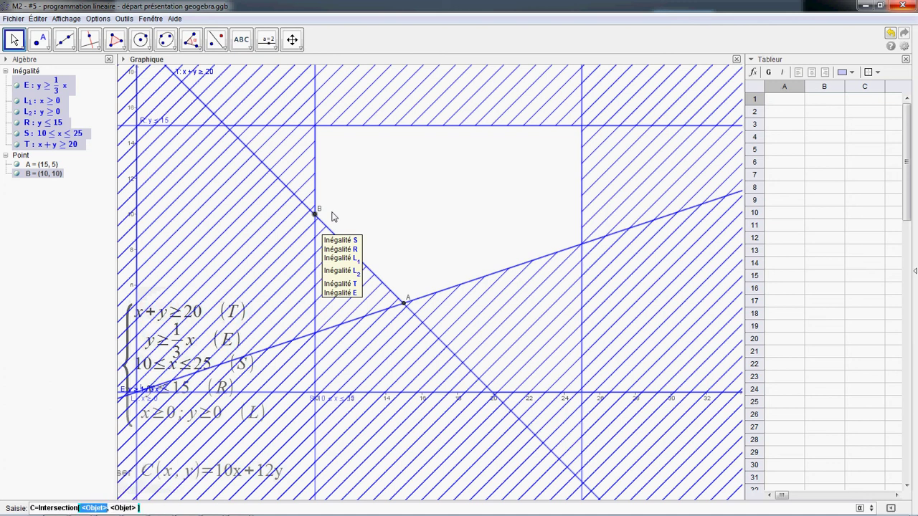
type("y=15")
key("Tab")
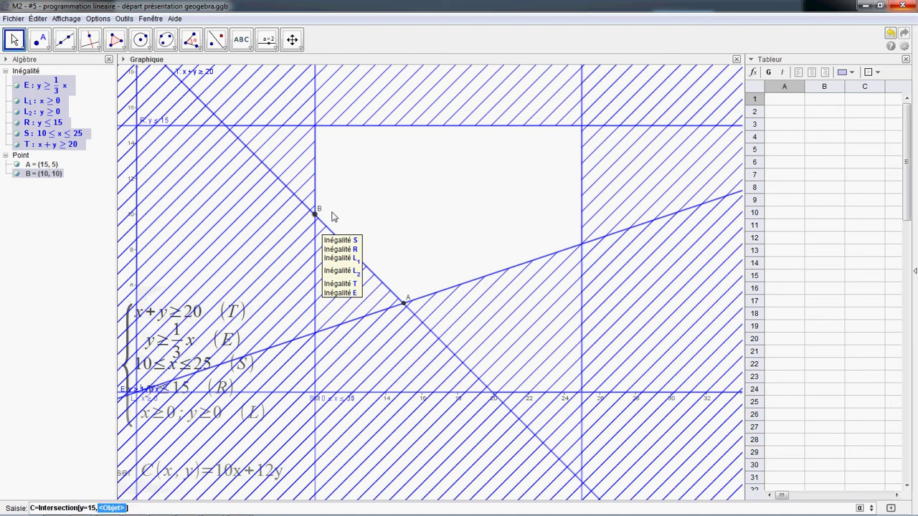
type("x=10")
key("Return")
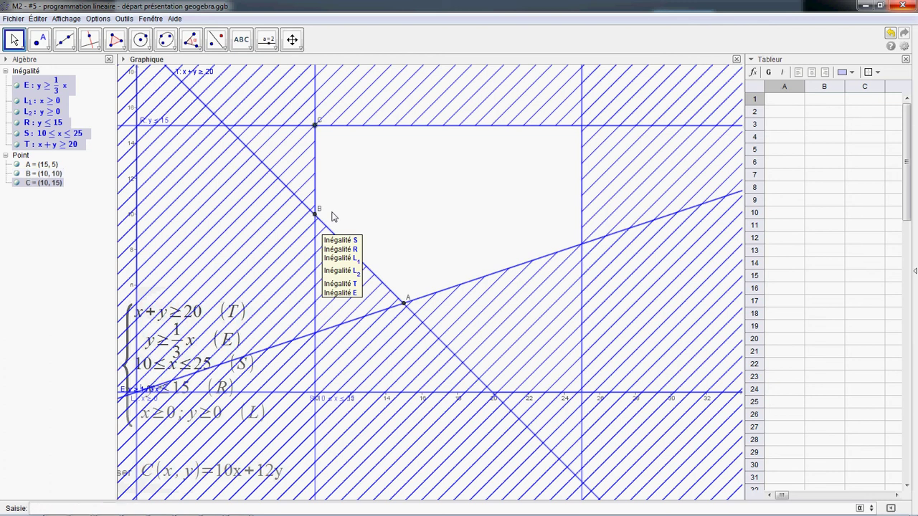
Step: Create point D as Intersection[y=15, x=25] at the opposite upper vertex of the feasible region
type("D=inter")
key("Down")
key("Return")
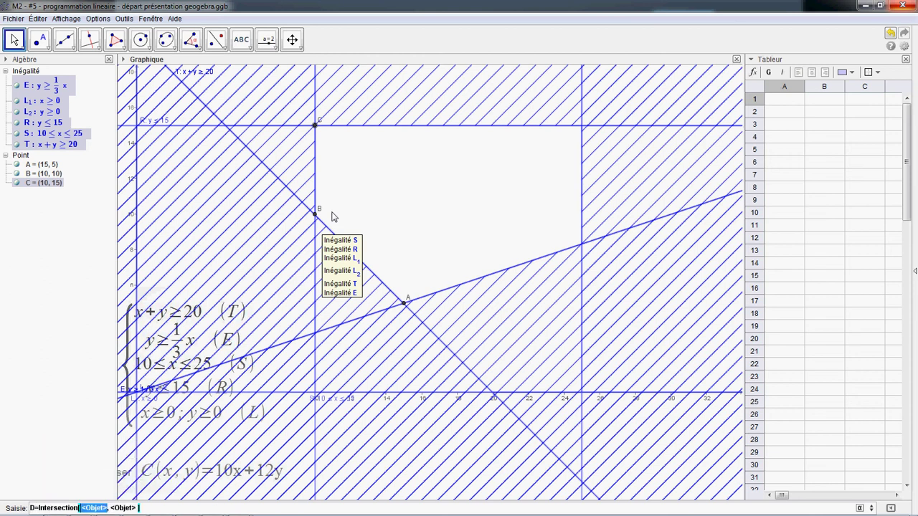
type("y=15")
key("Tab")
type("x=25")
key("Return")
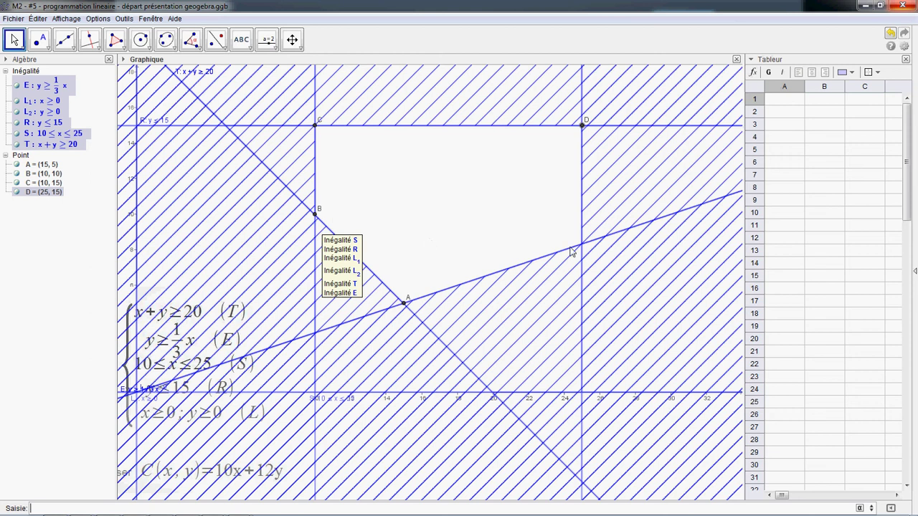
Step: Create point F as Intersection[x=25, y=1/3 x] at the last vertex of the feasible region
left_click(41, 86)
left_click(62, 479)
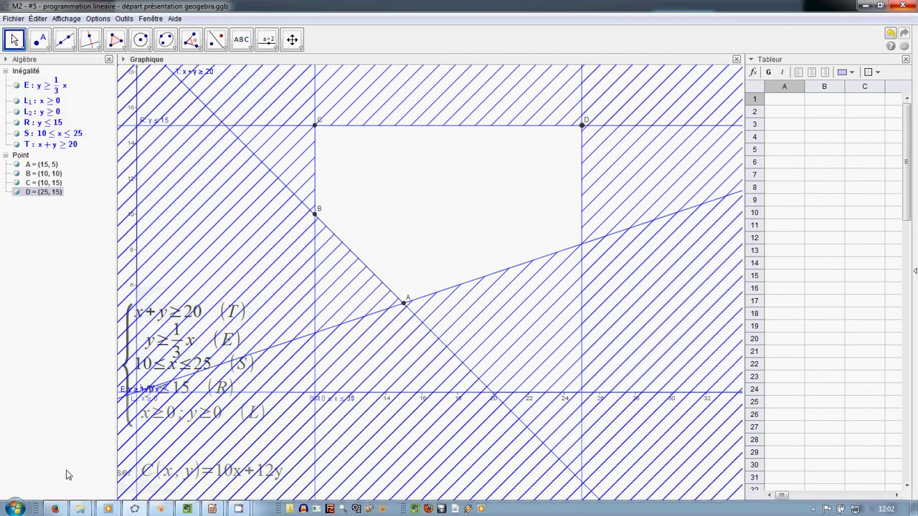
type("F")
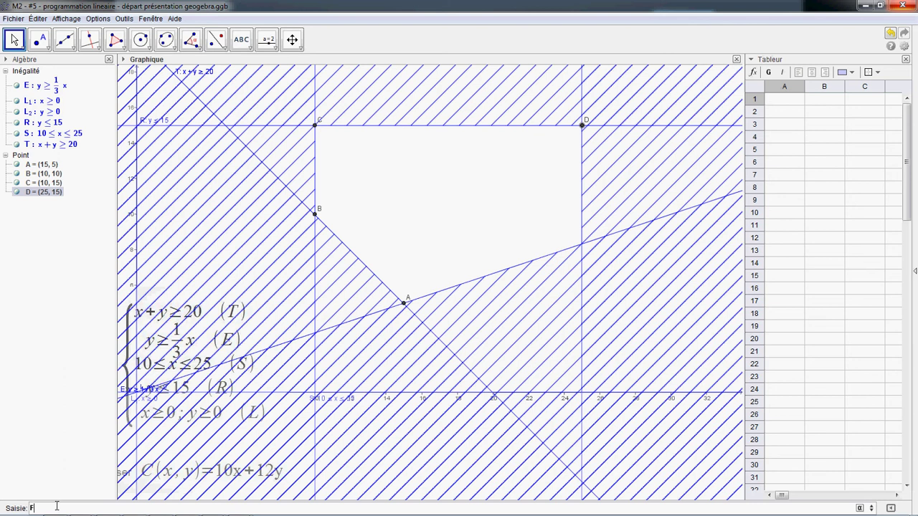
type("=inter")
key("Down")
key("Return")
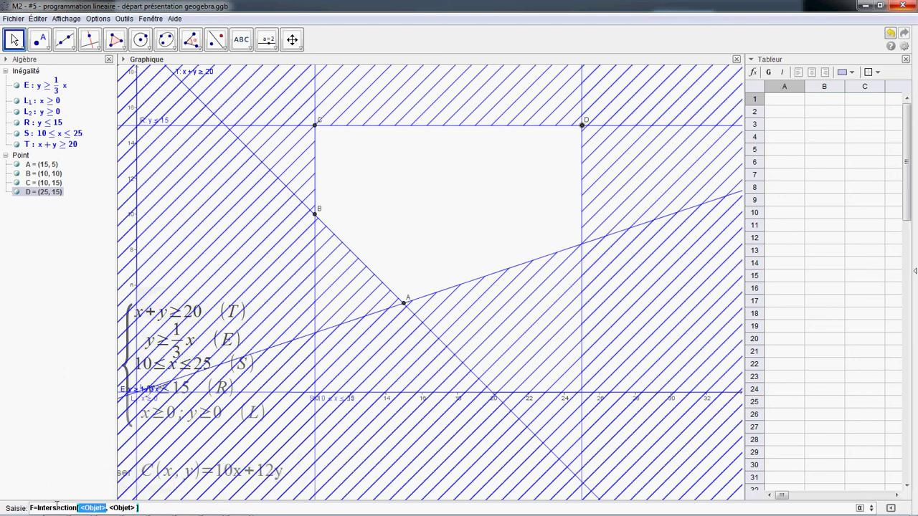
type("x=25")
key("Tab")
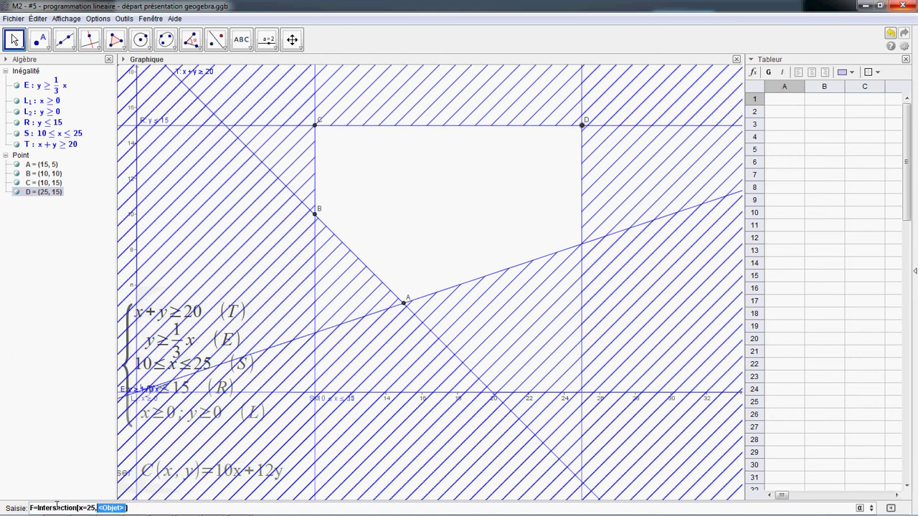
type("y=1/3")
key("Return")
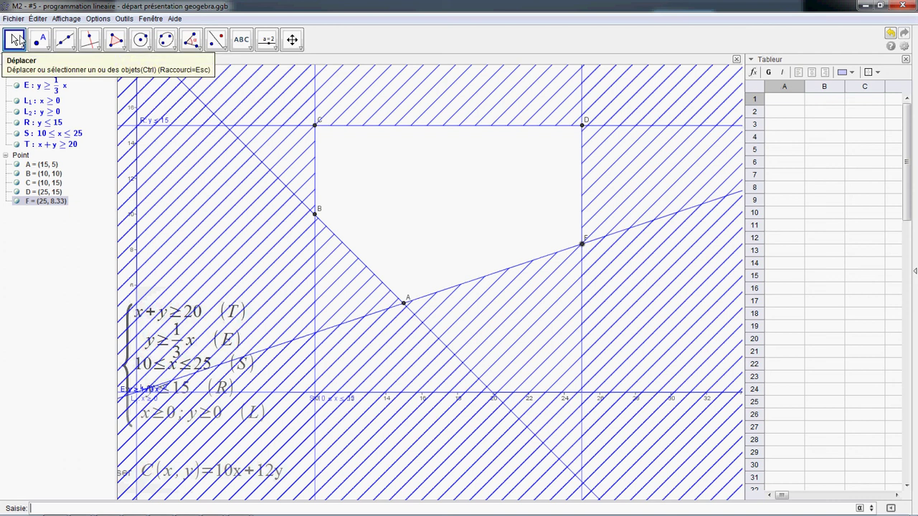
Step: Set the labels of points A, B, C, D and F to show name and value (Nom & Valeur) all at once
left_click(20, 40)
left_click(39, 166)
left_click(52, 203, "shift")
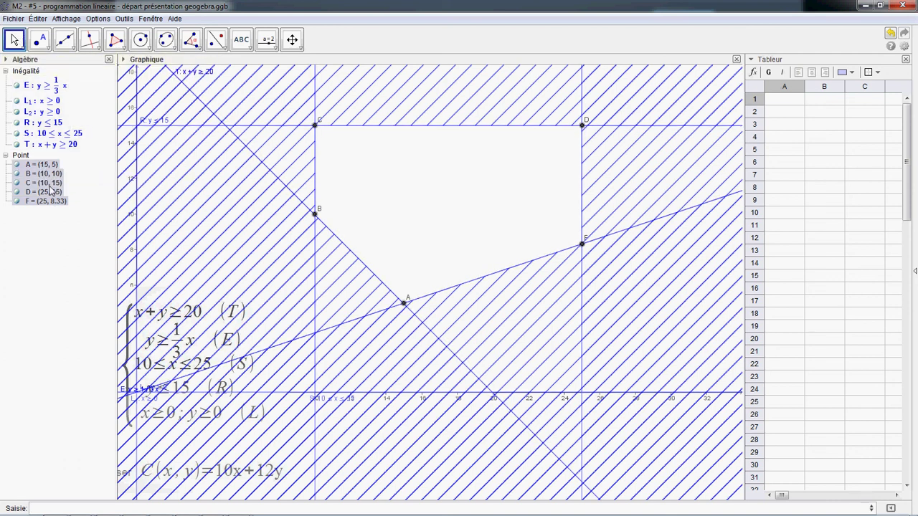
right_click(50, 185)
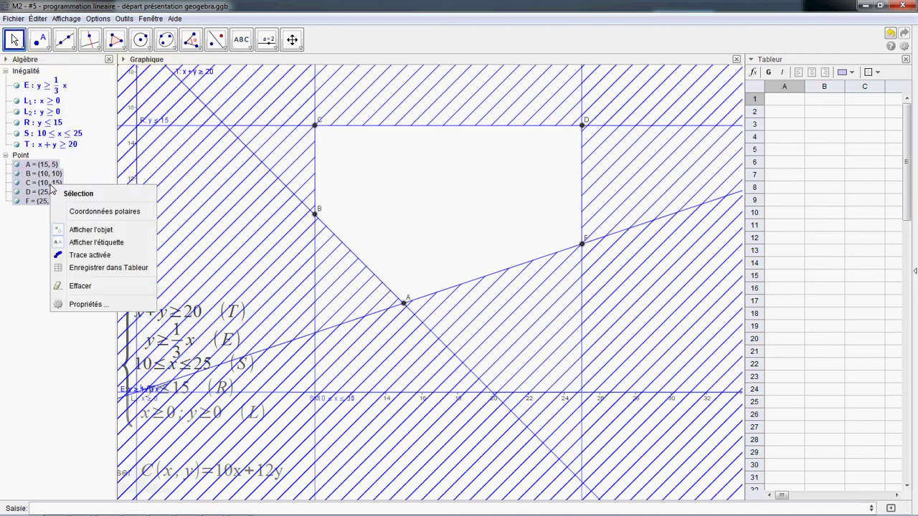
left_click(91, 305)
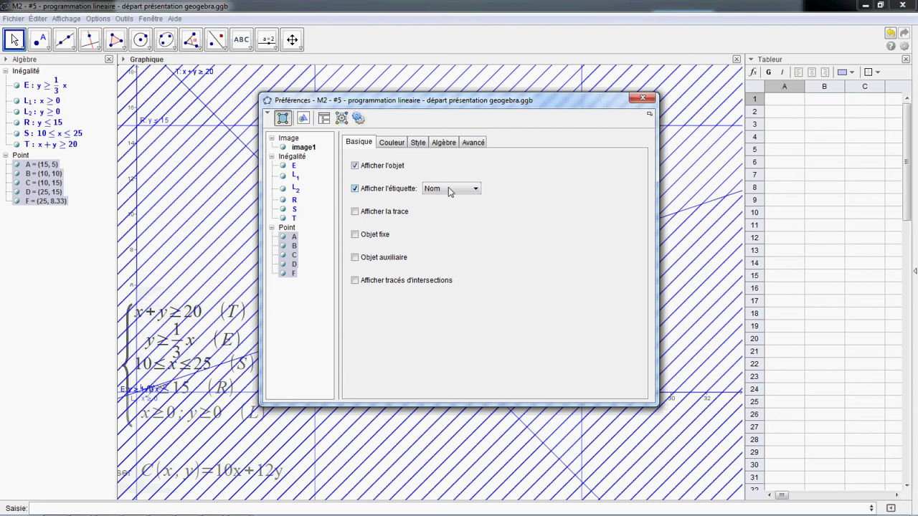
left_click(451, 190)
left_click(455, 207)
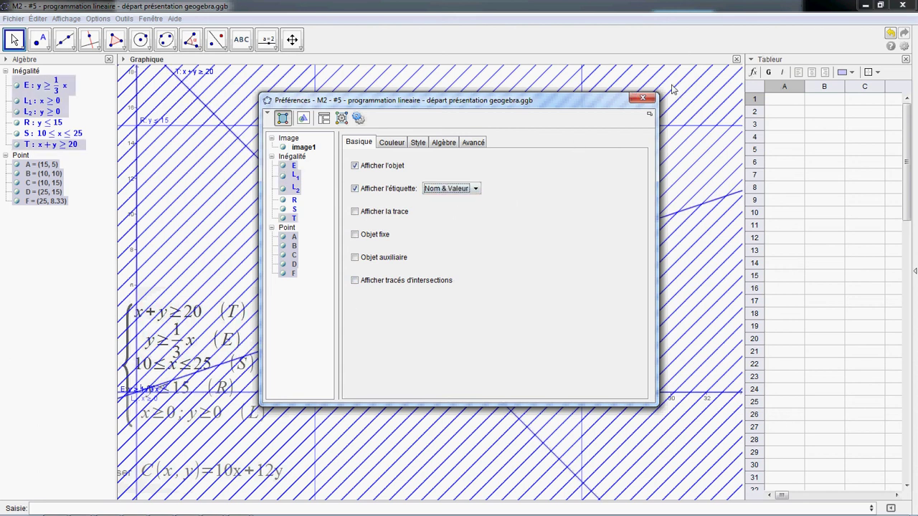
left_click(642, 97)
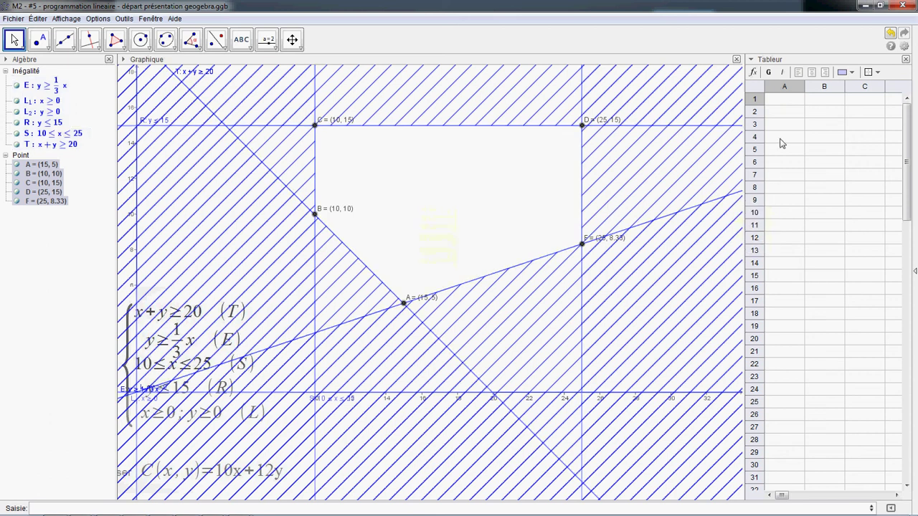
Step: Enter =A, =B, =C, =D and =F in spreadsheet cells A1 to A5 to list the vertices
left_click(782, 102)
type("=A")
key("Return")
type("=B")
key("Return")
type("=C")
key("Return")
type("=D")
key("Return")
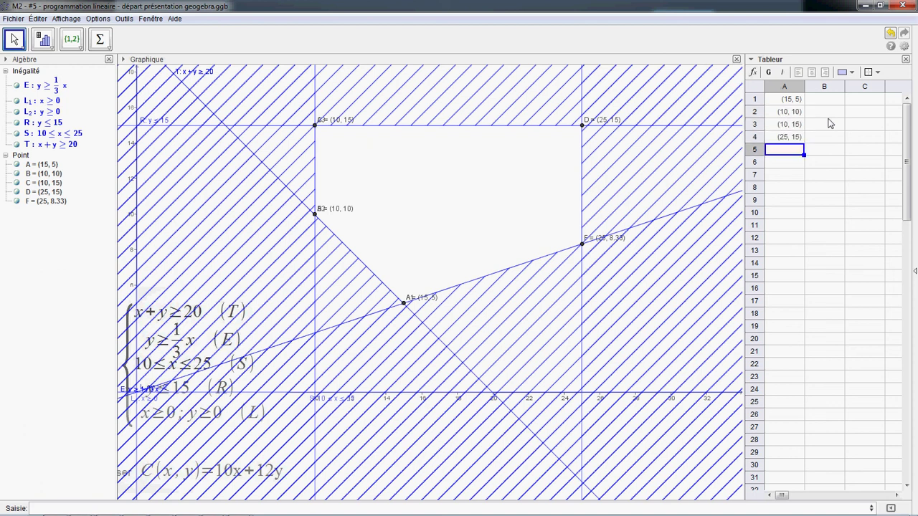
type("=F")
key("Tab")
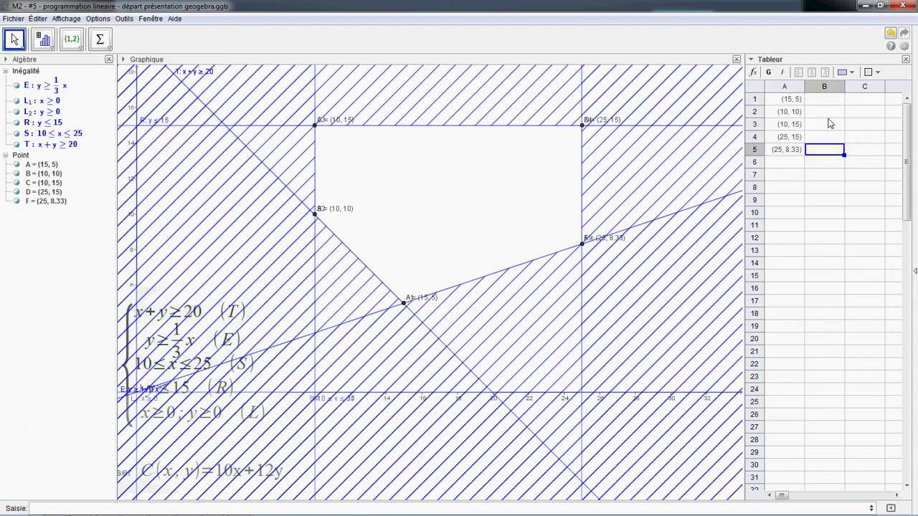
Step: Enter the cost formula =x(A1)*10+12*y(A1) in cell B1 and fill it down to B5
key("Up")
key("Up")
key("Up")
key("Up")
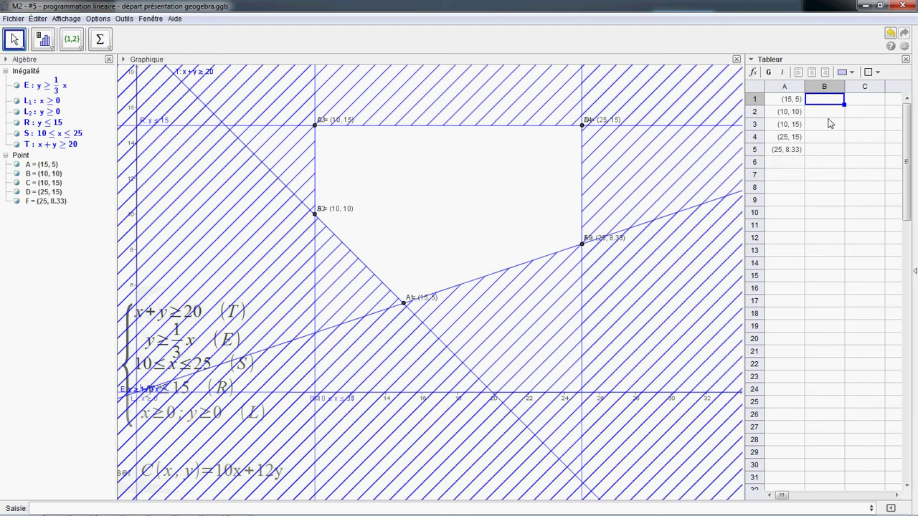
type("=x(A1")
key("Right")
type("*10+12*y(A1")
key("Return")
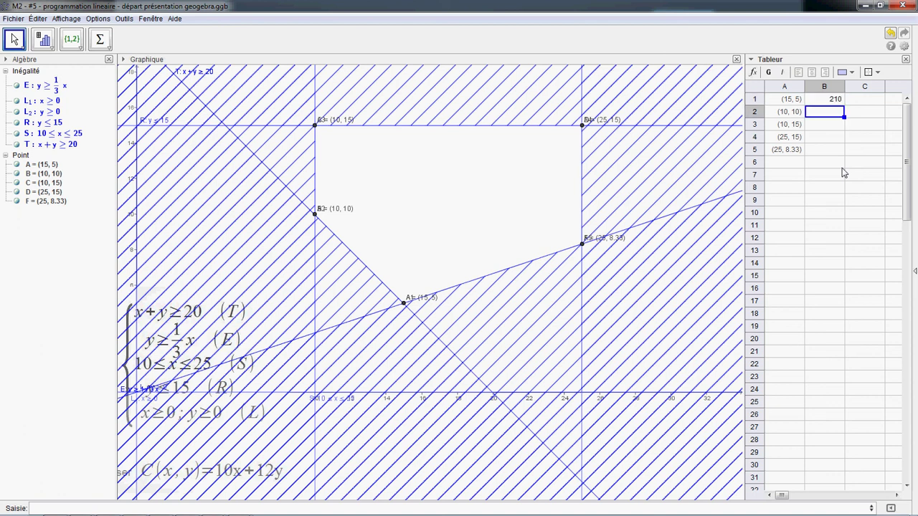
left_click(831, 106)
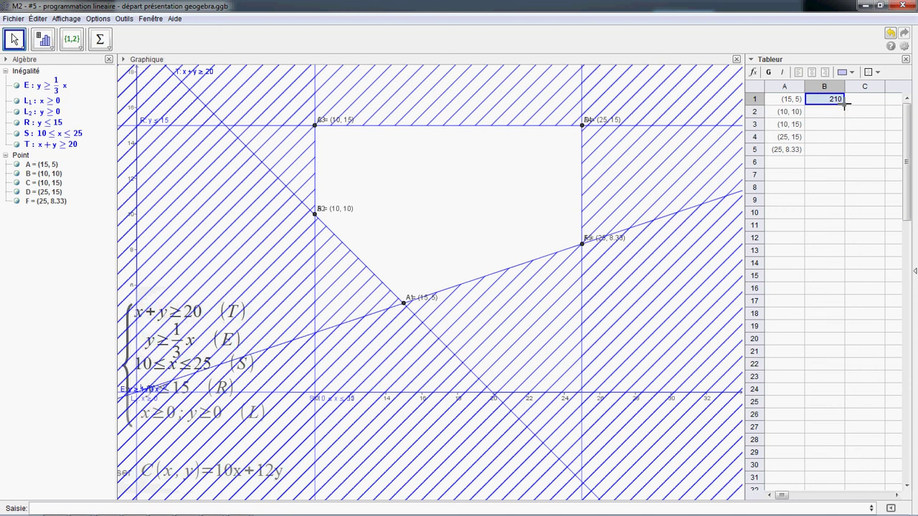
left_click_drag(845, 105, 845, 152)
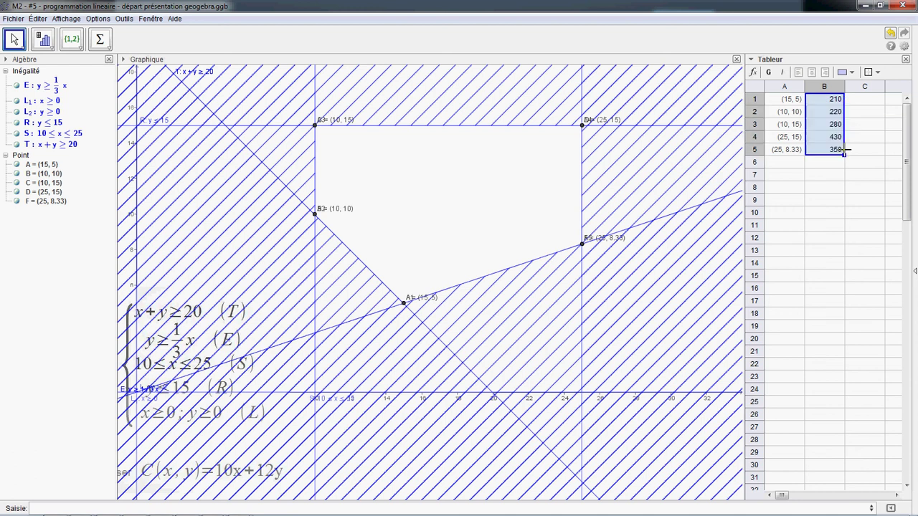
Step: Examine the formula copied into B2 and compare the cost values in B1:B5 across the vertices
left_click(835, 115)
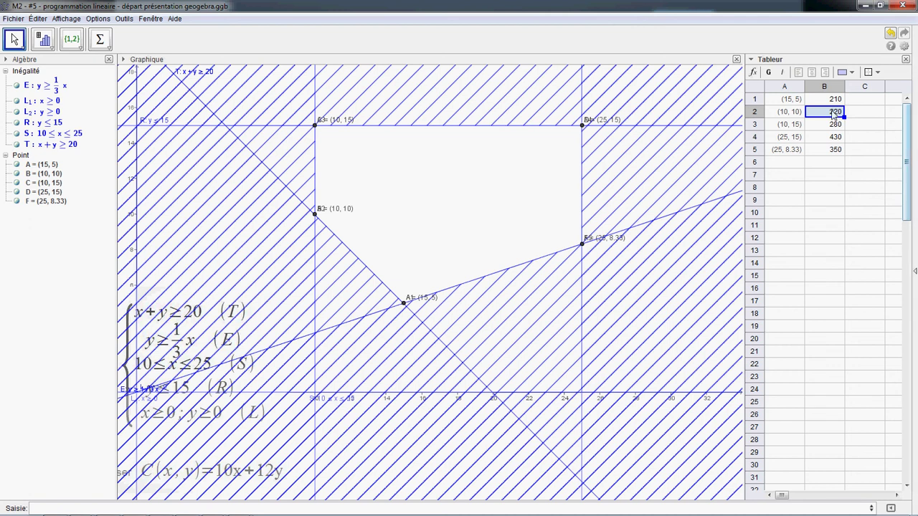
double_click(833, 114)
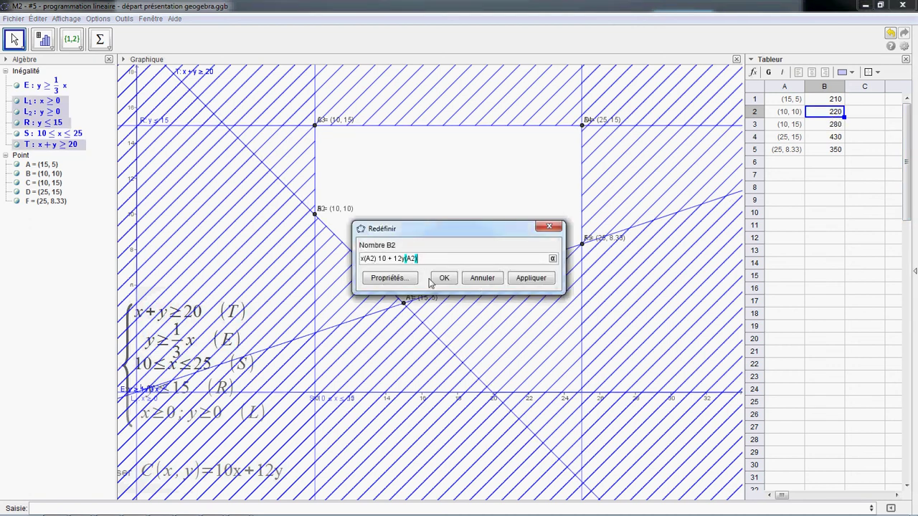
left_click(548, 228)
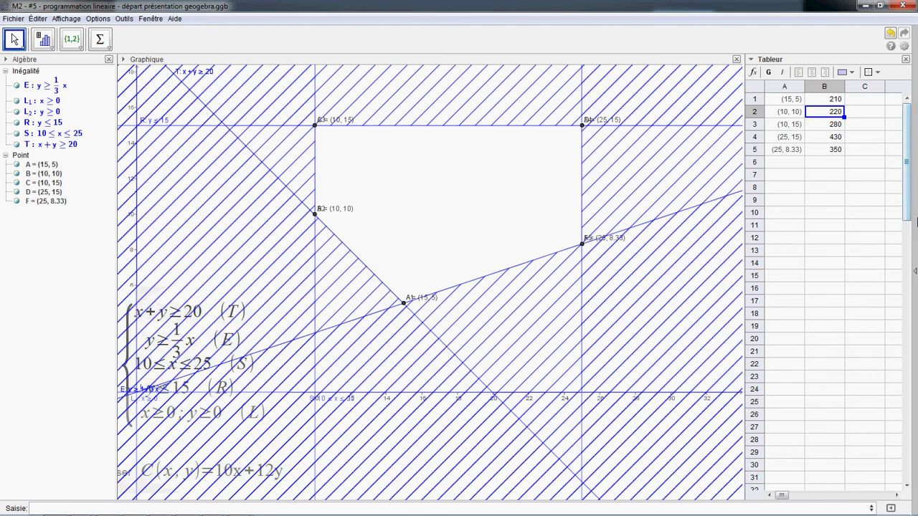
key("Down")
key("Down")
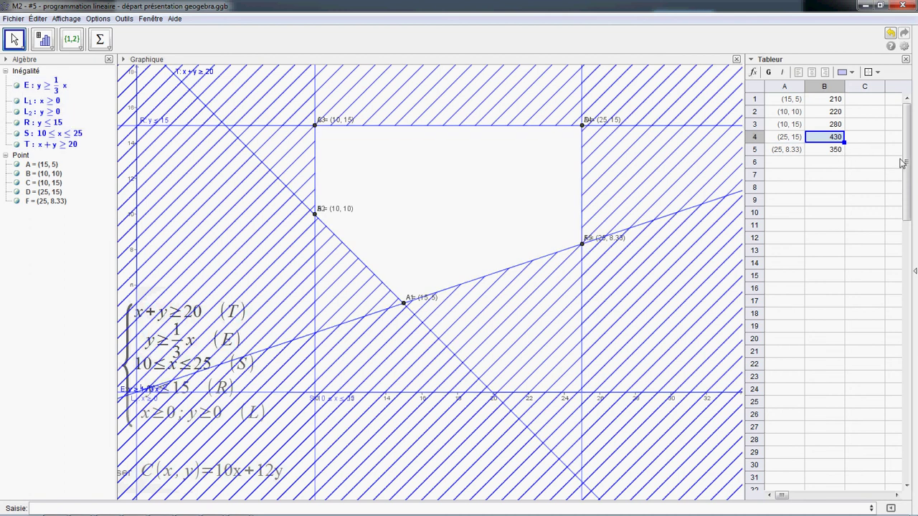
key("Down")
key("Up")
key("Up")
key("Up")
key("Up")
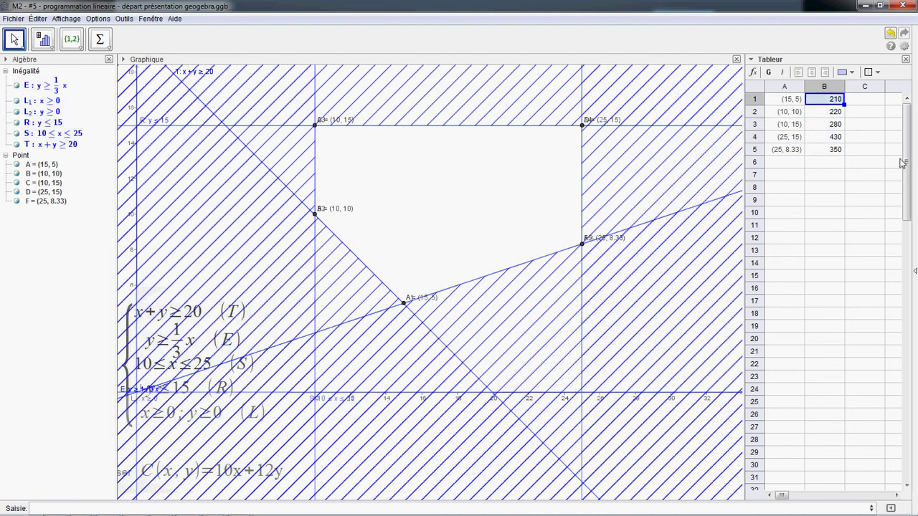
key("shift+Left")
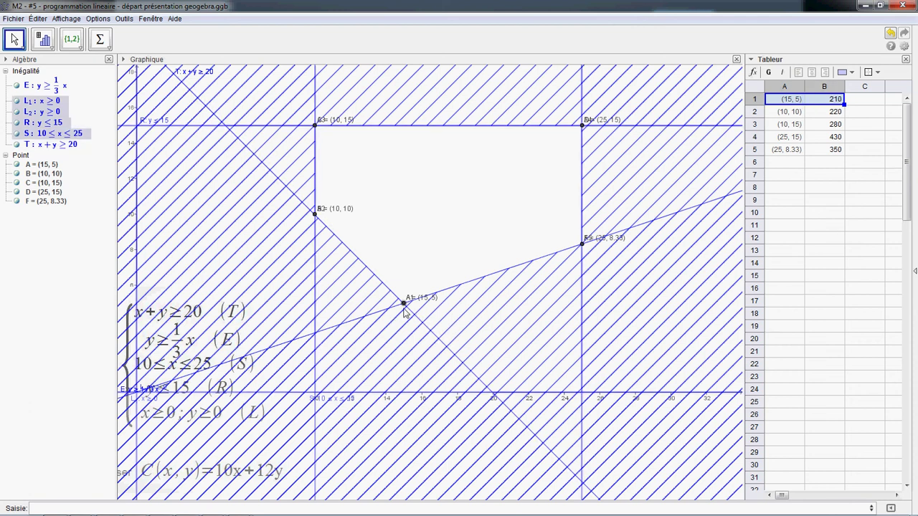
mouse_move(406, 306)
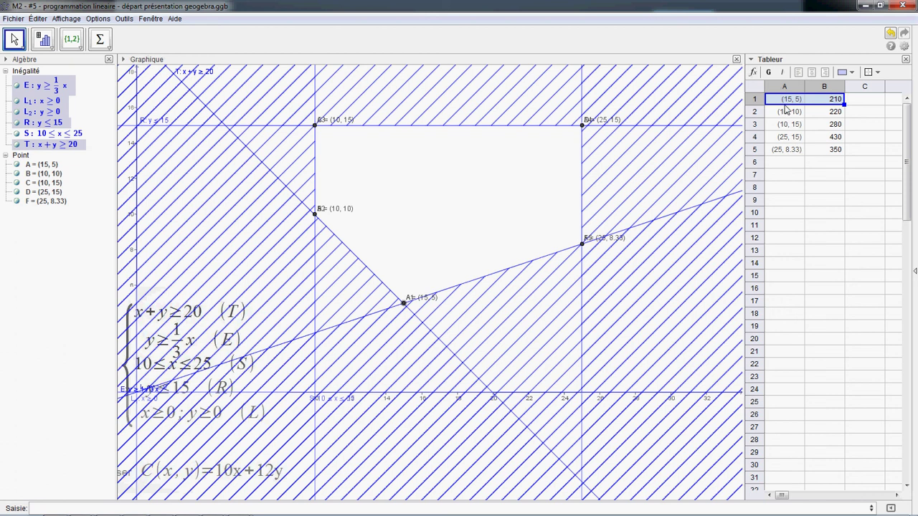
Step: Re-enter =F in cell A5 and hide the duplicate points of spreadsheet column A in the graph
left_click(789, 149)
type("=F")
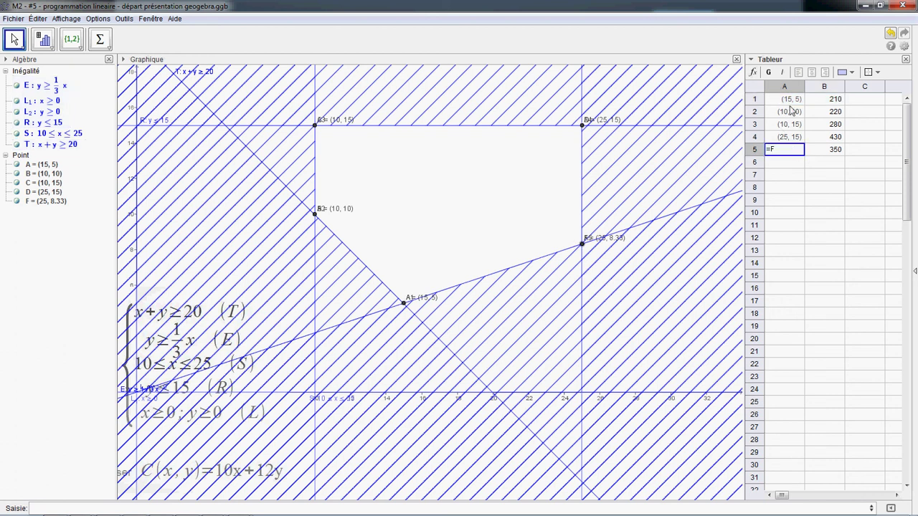
key("Return")
left_click(784, 87)
right_click(785, 90)
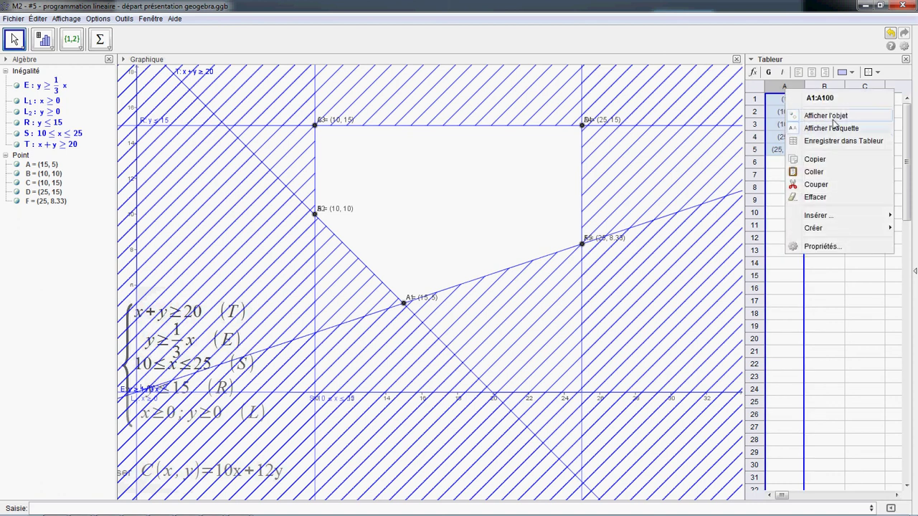
left_click(817, 106)
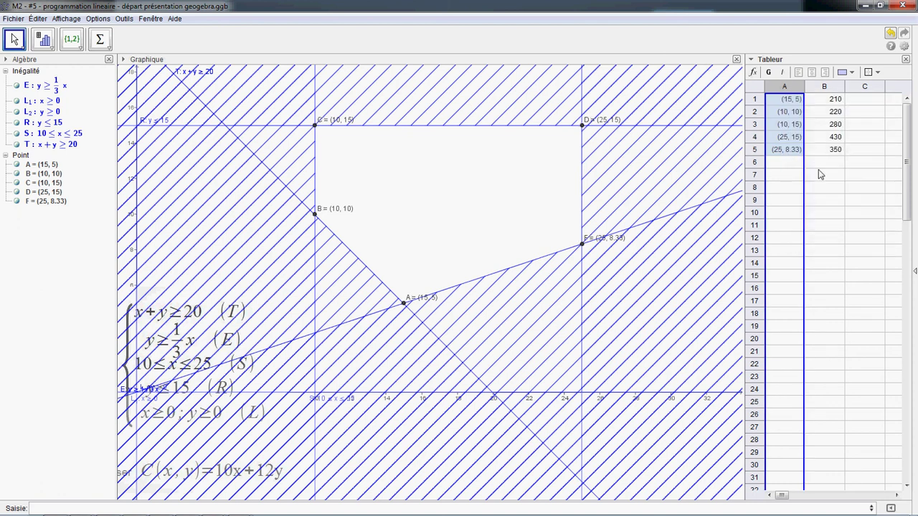
left_click(819, 175)
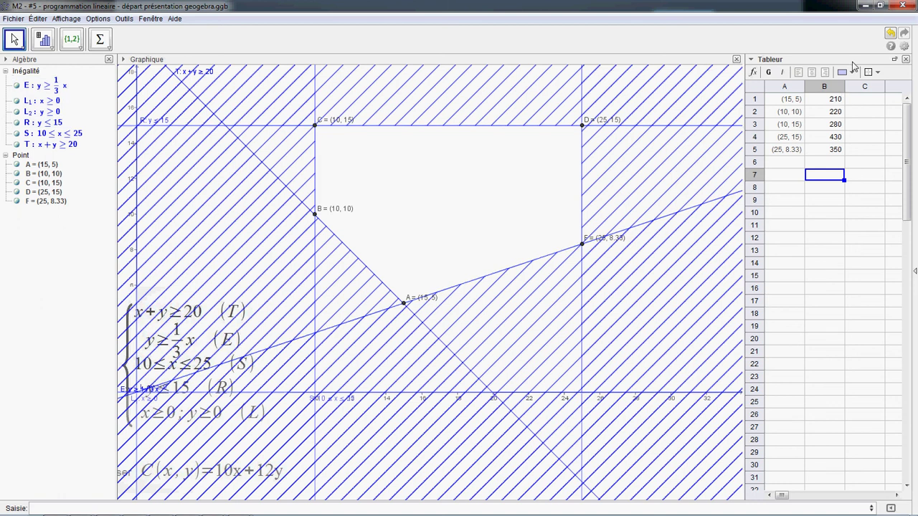
Step: Undo the last action
left_click(889, 34)
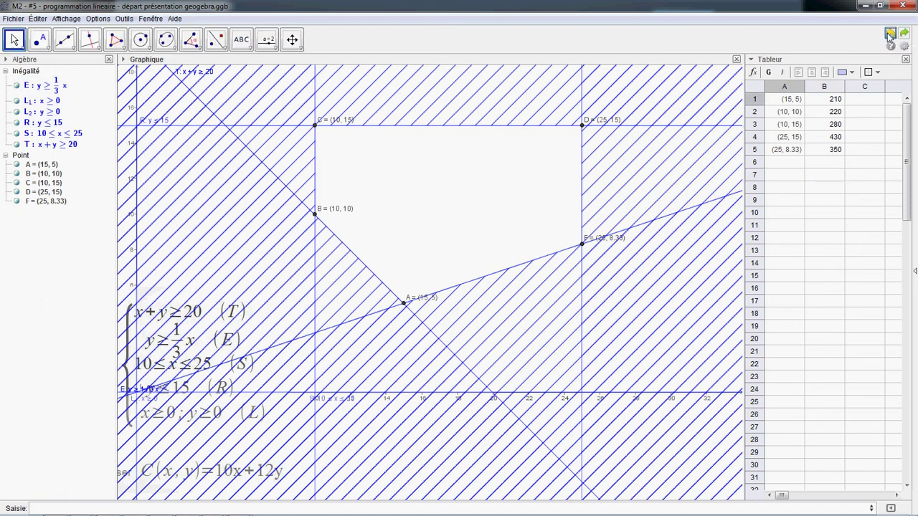
Step: Hide the spreadsheet view and place a number slider ranging from 0 to 500 inside the feasible region
left_click(77, 19)
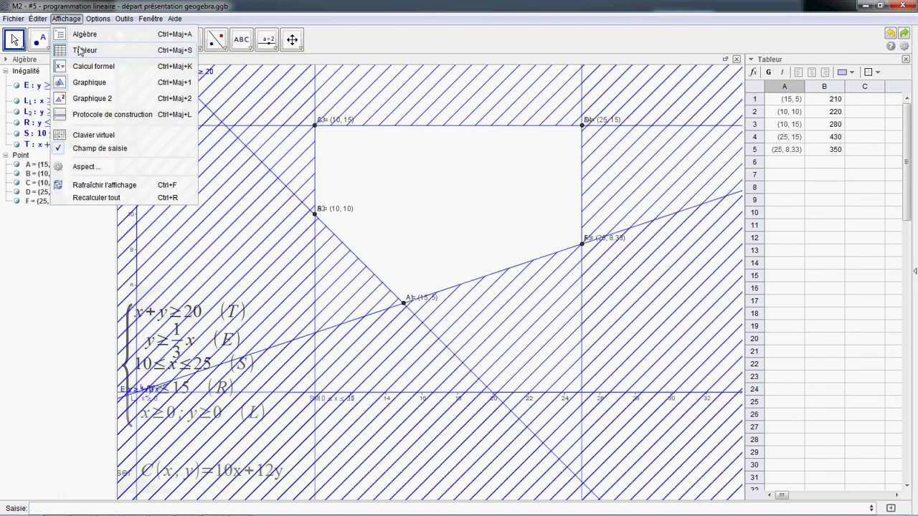
left_click(85, 53)
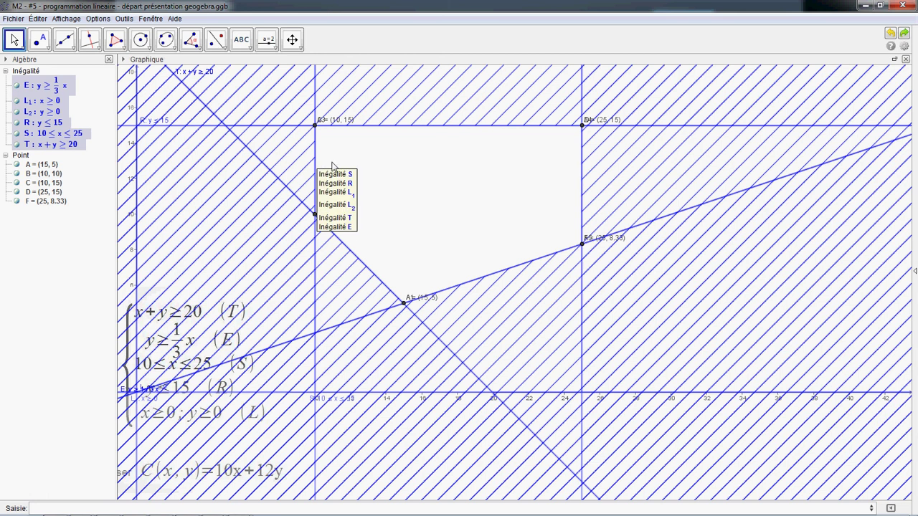
left_click(267, 45)
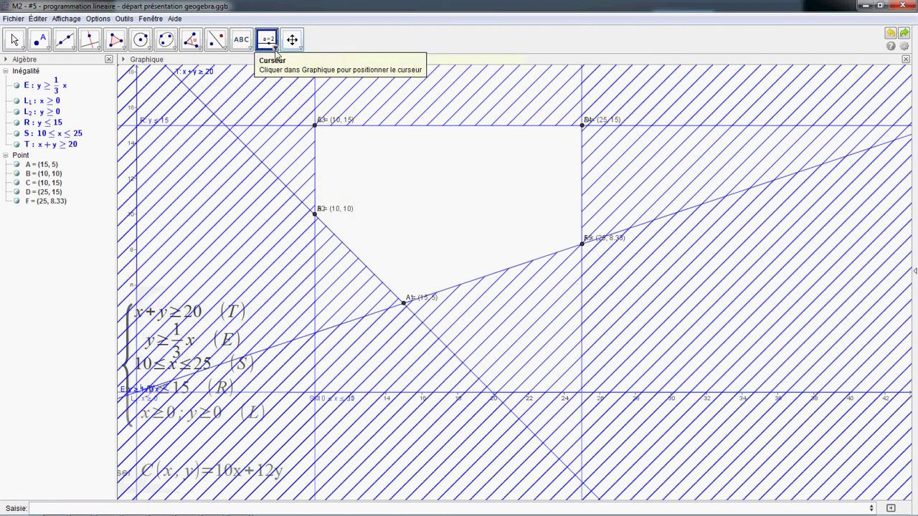
left_click(466, 157)
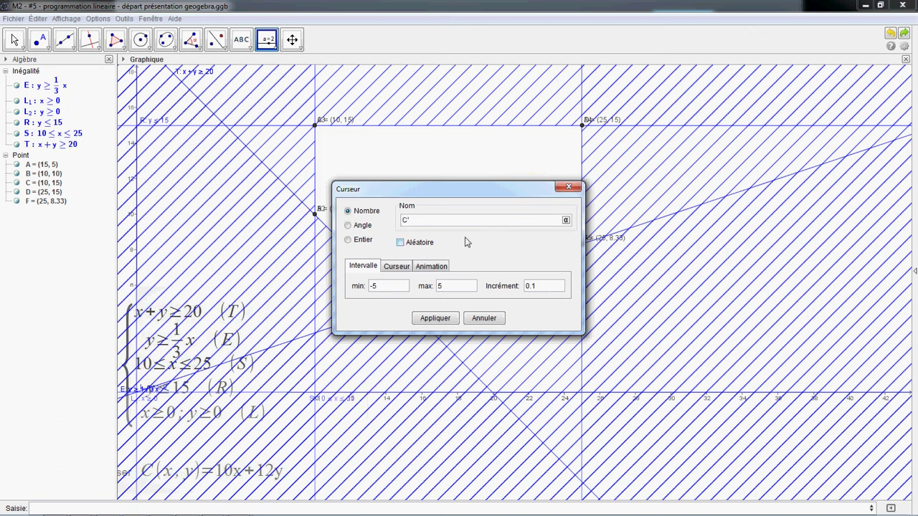
left_click_drag(387, 287, 278, 285)
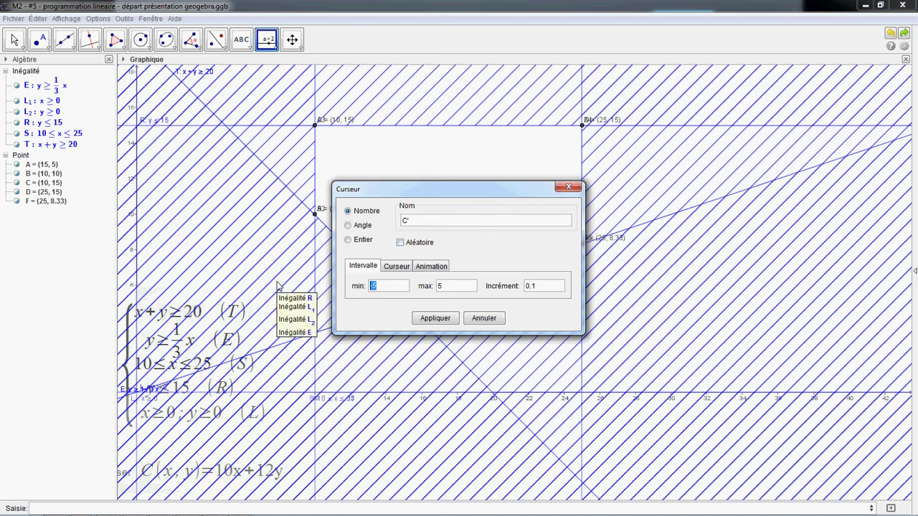
left_click_drag(463, 287, 439, 286)
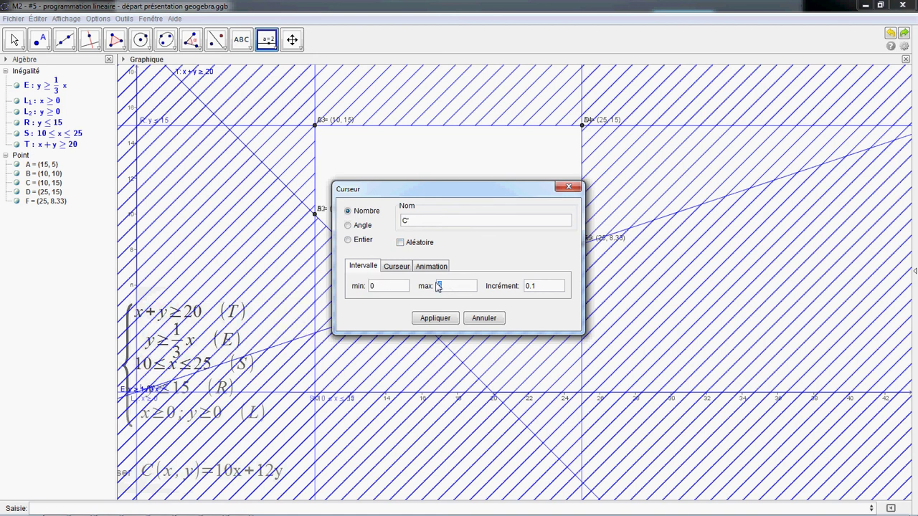
left_click_drag(544, 285, 481, 285)
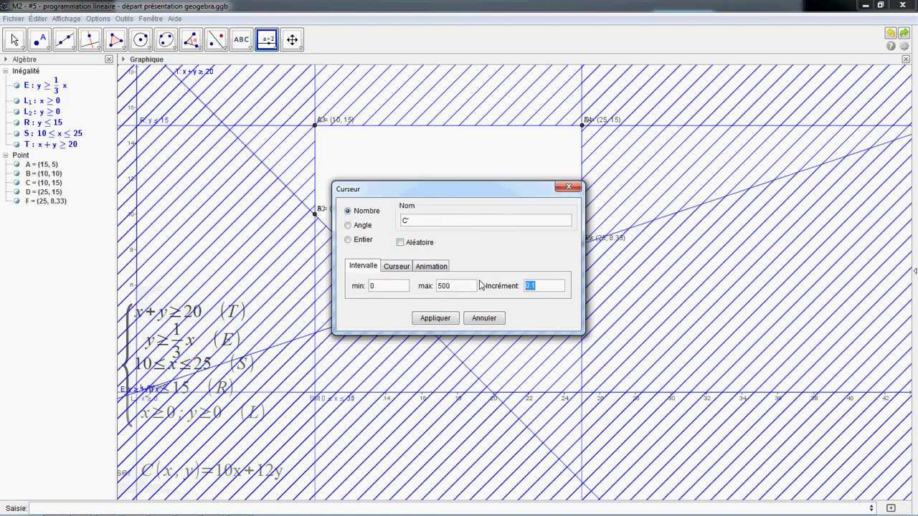
left_click(435, 318)
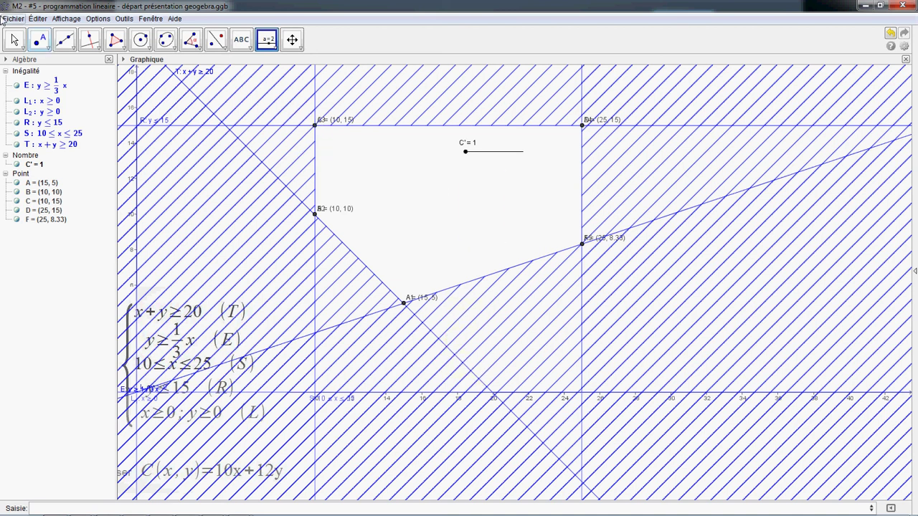
Step: Plot the cost line C' = 10x + 12y, linked to the slider value
mouse_move(54, 507)
key("Return")
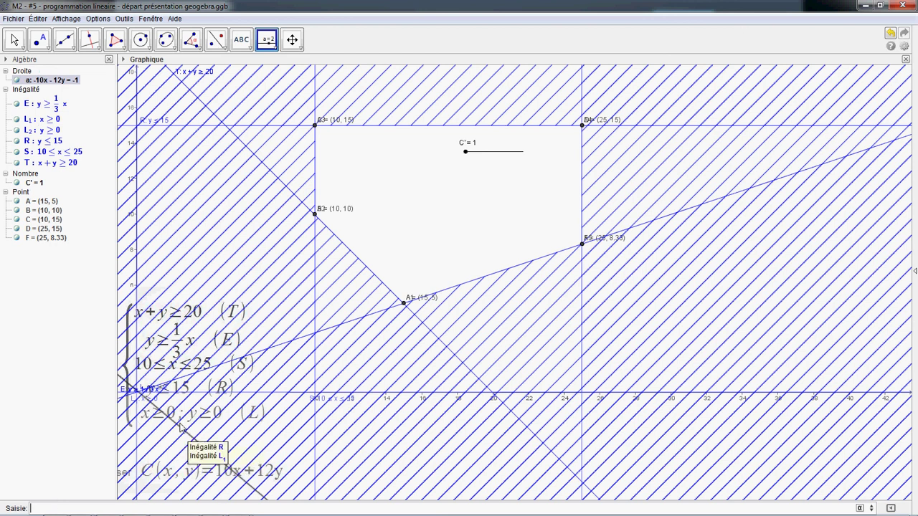
Step: Give the cost line a long-dashed line style and a thickness of 5
right_click(44, 81)
left_click(111, 214)
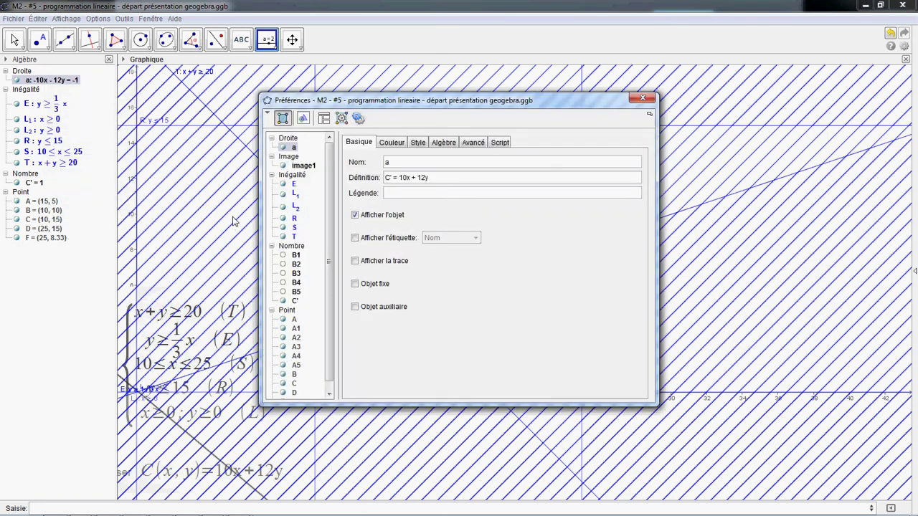
left_click(416, 143)
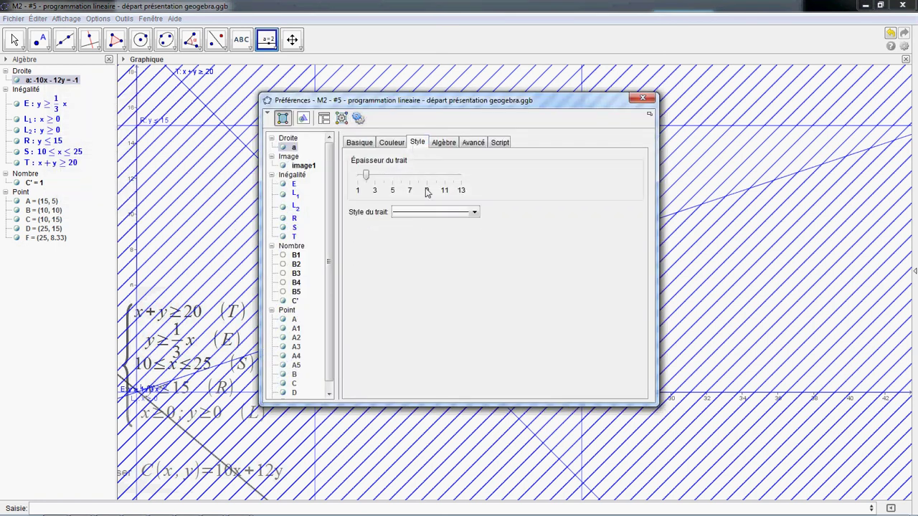
left_click(414, 212)
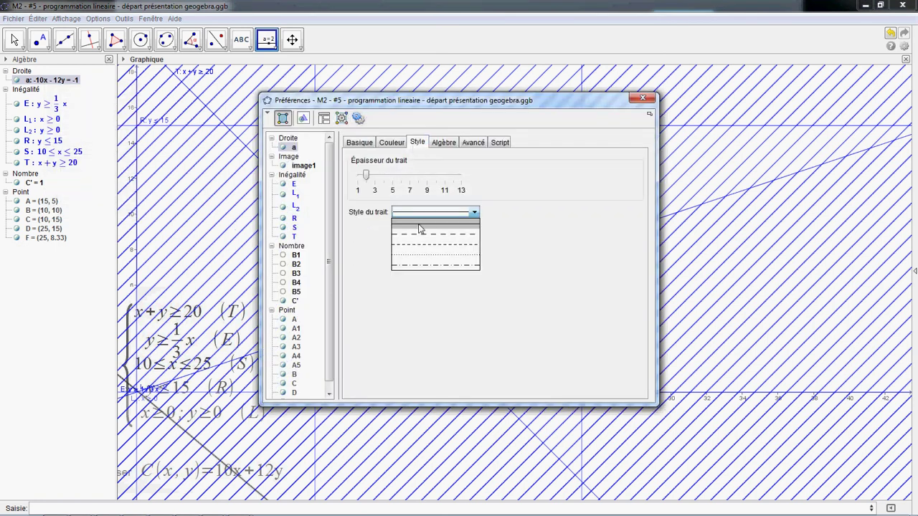
left_click(418, 233)
left_click(378, 180)
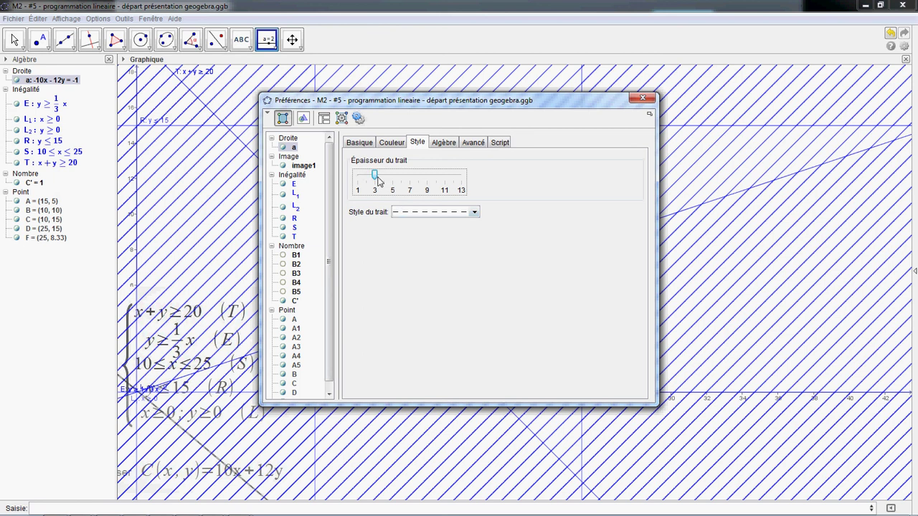
left_click(390, 179)
left_click(393, 178)
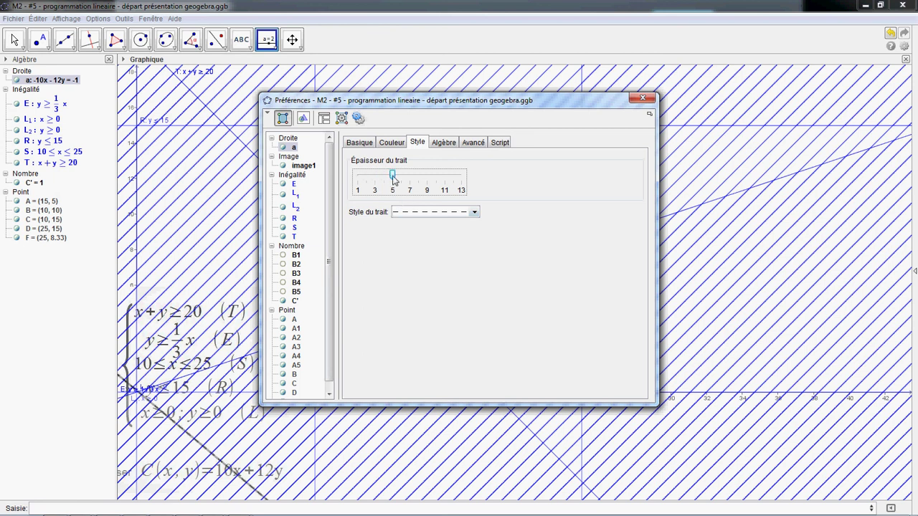
Step: Color the cost line pink (255, 102, 153) and close its properties
left_click(392, 142)
left_click(404, 165)
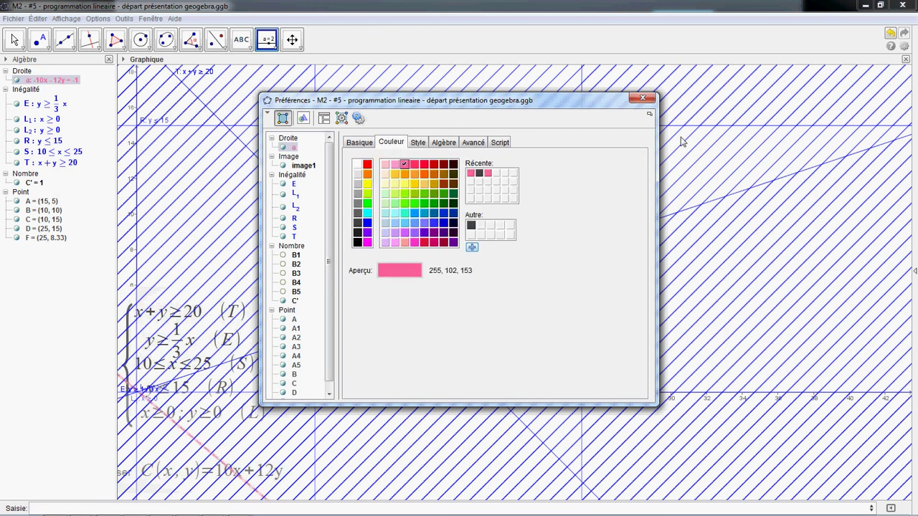
left_click(422, 143)
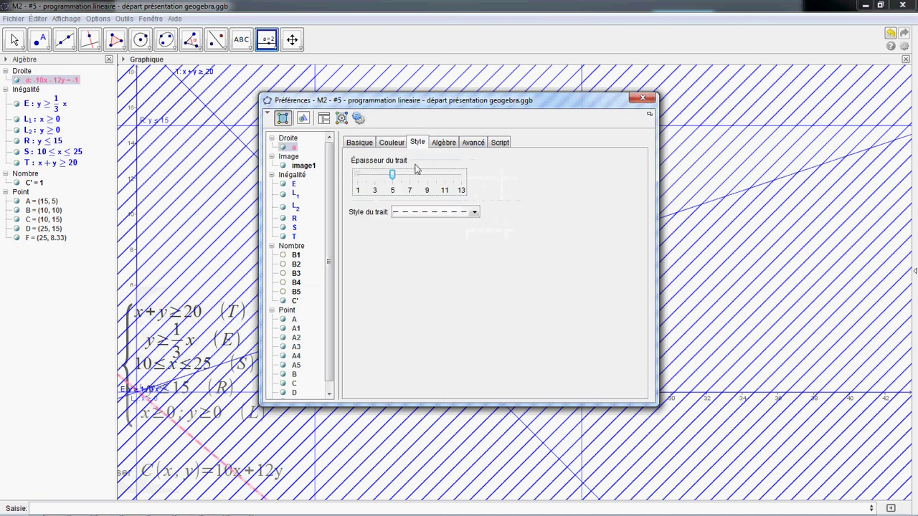
left_click(642, 98)
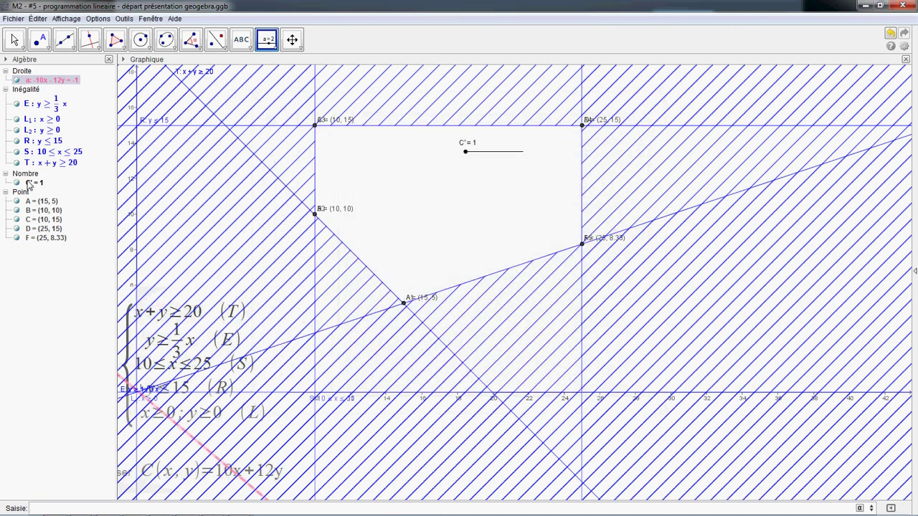
Step: Raise the C' slider to 210 so that the dashed cost line passes through vertex A
left_click(15, 40)
left_click(35, 183)
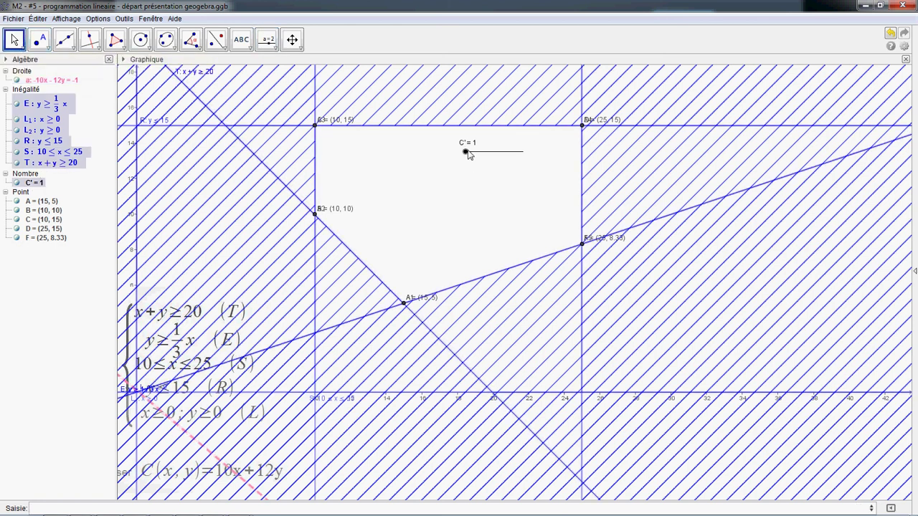
left_click_drag(465, 155, 491, 156)
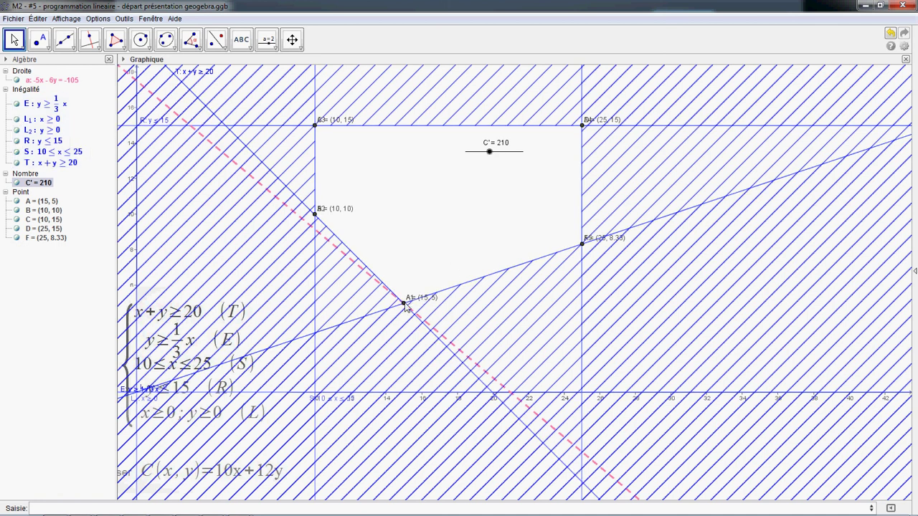
mouse_move(405, 305)
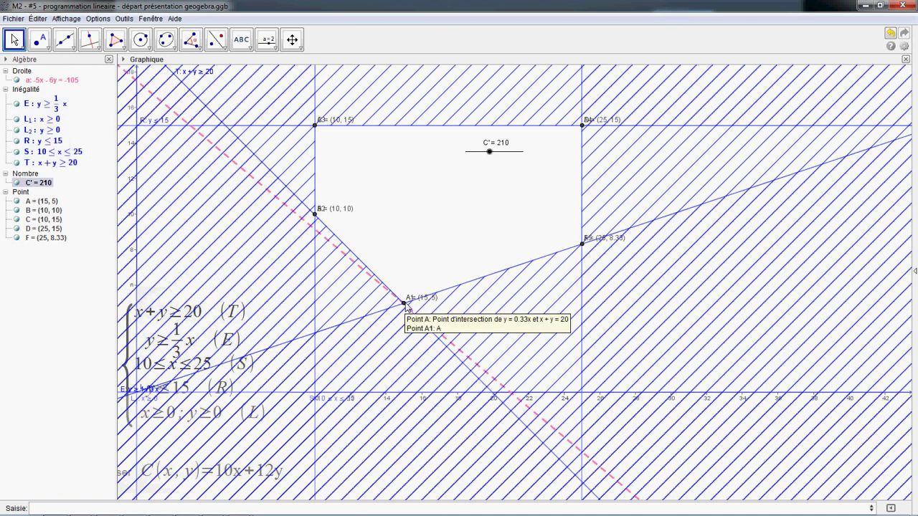
left_click(433, 304)
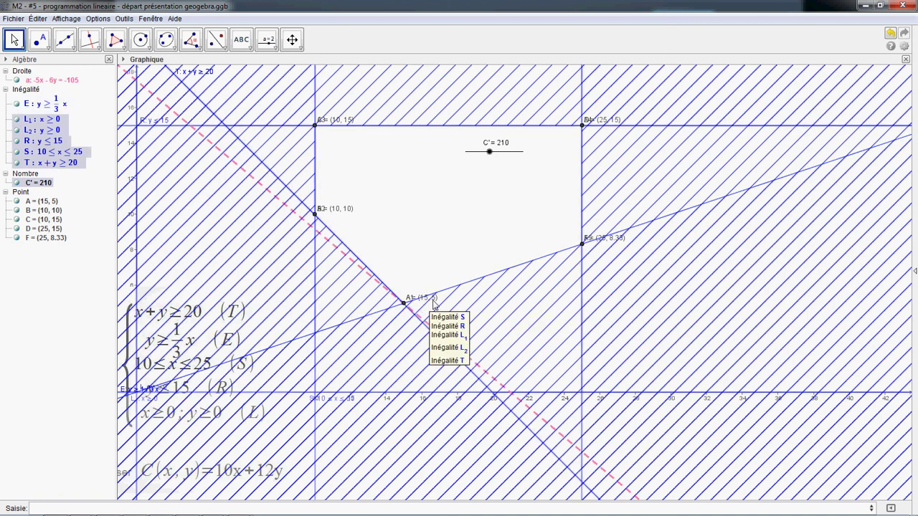